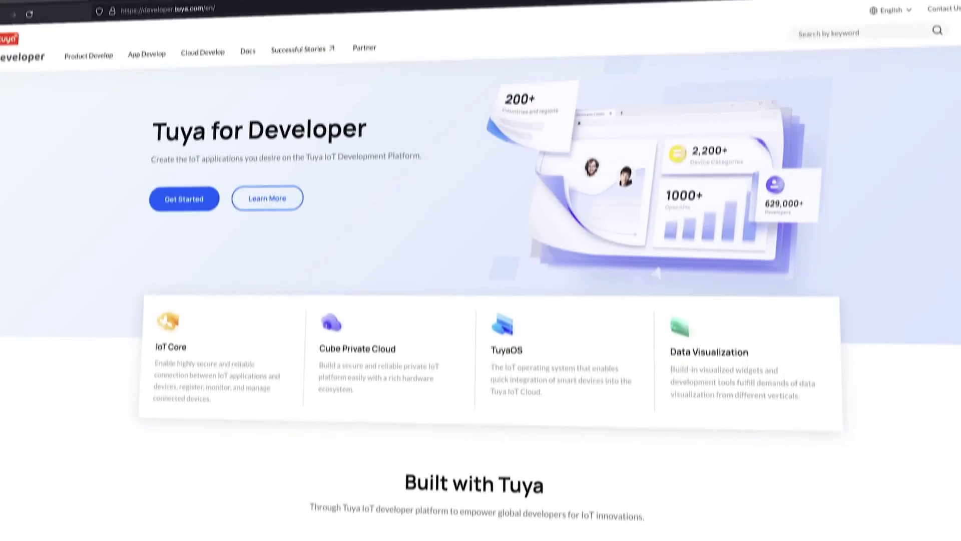
Scroll through the developer.tuya.com page to look over the developer site.
{"action": "scroll", "coordinate": [481, 271], "scroll_direction": "down", "scroll_amount": 5}
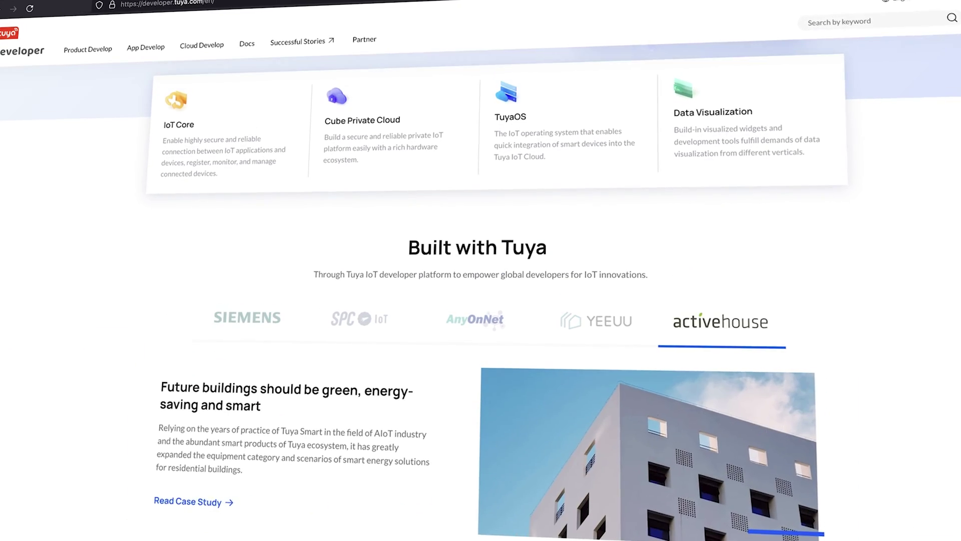
{"action": "scroll", "coordinate": [481, 270], "scroll_direction": "up", "scroll_amount": 5}
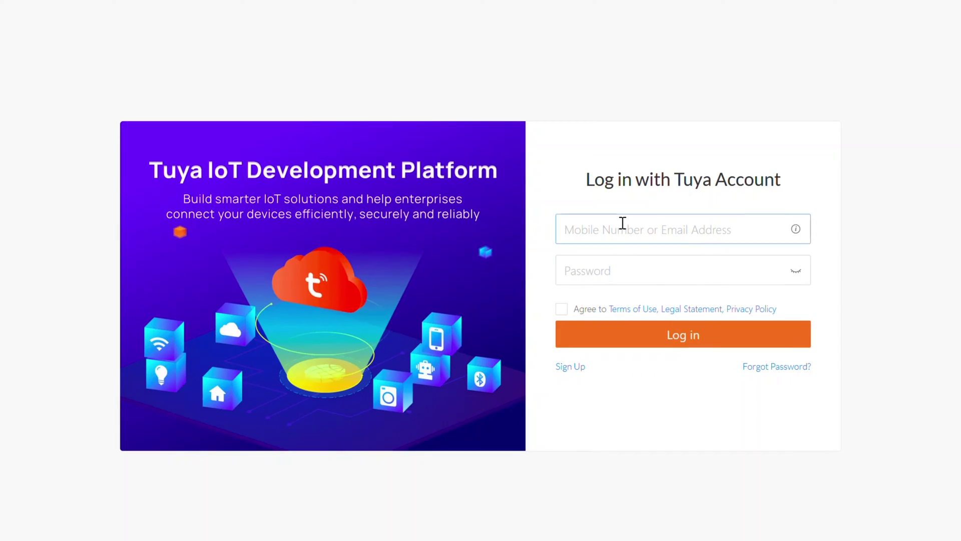
Sign in to the Tuya IoT Platform with the account e-mail and password.
{"action": "left_click", "coordinate": [625, 76]}
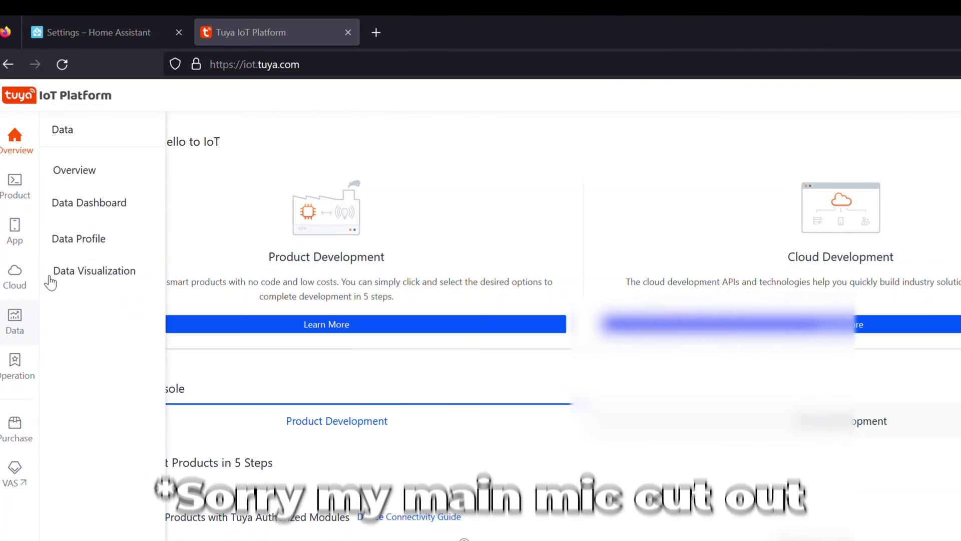
Create cloud project 'Tuya Local video': Smart Home industry and method, Western America data center.
{"action": "mouse_move", "coordinate": [15, 274]}
{"action": "left_click", "coordinate": [88, 170]}
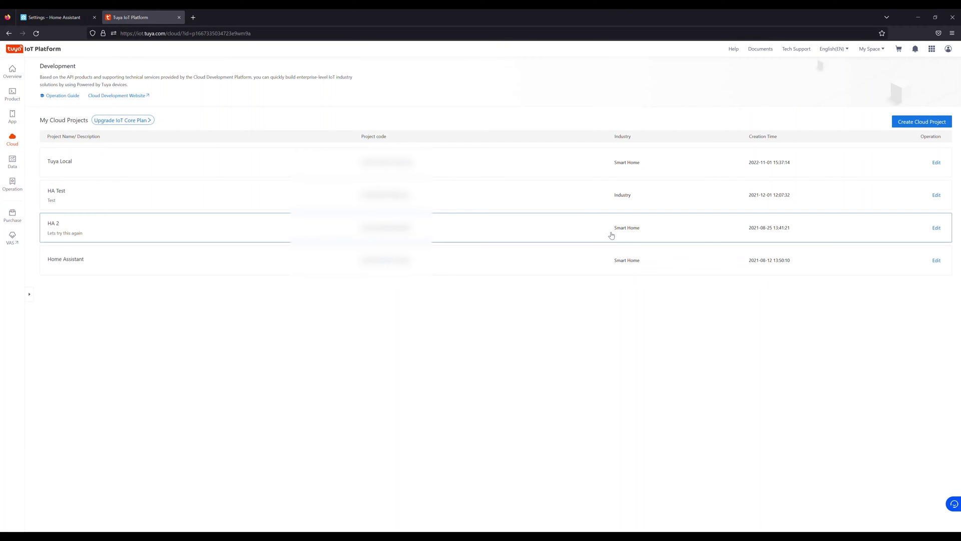
{"action": "left_click", "coordinate": [911, 123]}
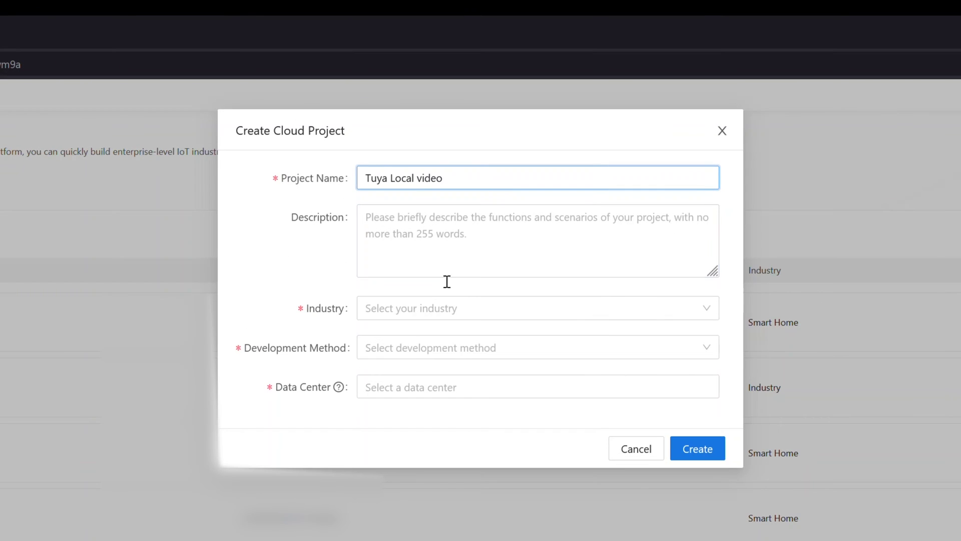
{"action": "left_click", "coordinate": [435, 304]}
{"action": "left_click", "coordinate": [414, 338]}
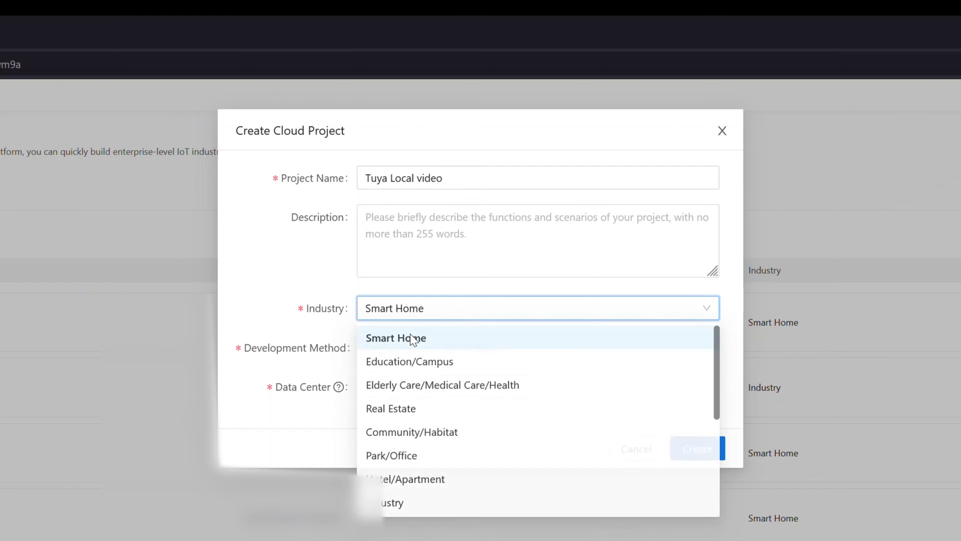
{"action": "left_click", "coordinate": [412, 353]}
{"action": "left_click", "coordinate": [421, 426]}
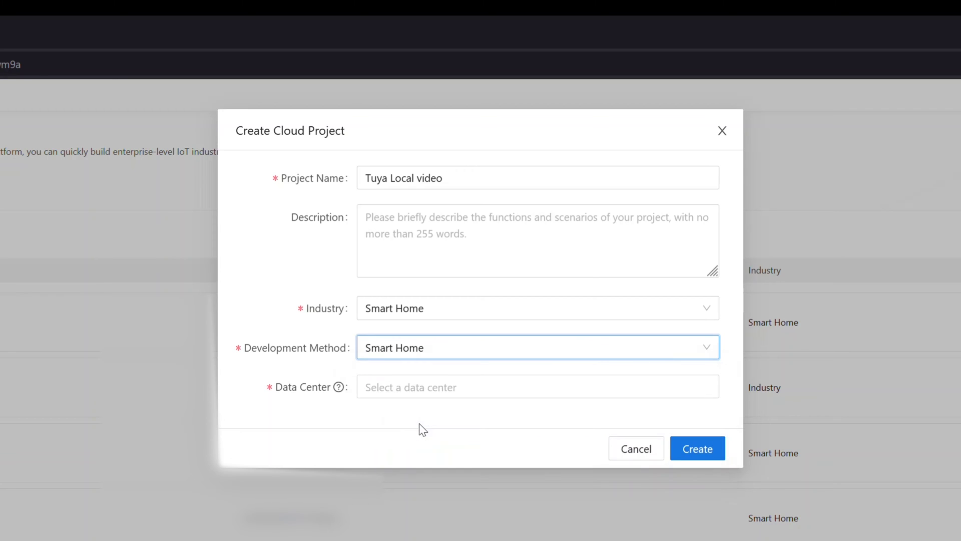
{"action": "left_click", "coordinate": [429, 389]}
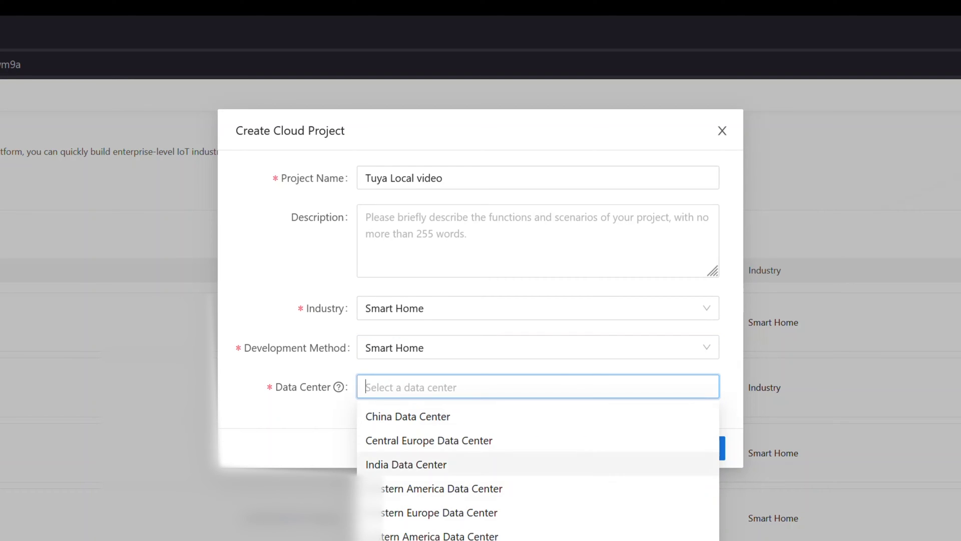
{"action": "left_click", "coordinate": [484, 495]}
{"action": "left_click", "coordinate": [706, 448]}
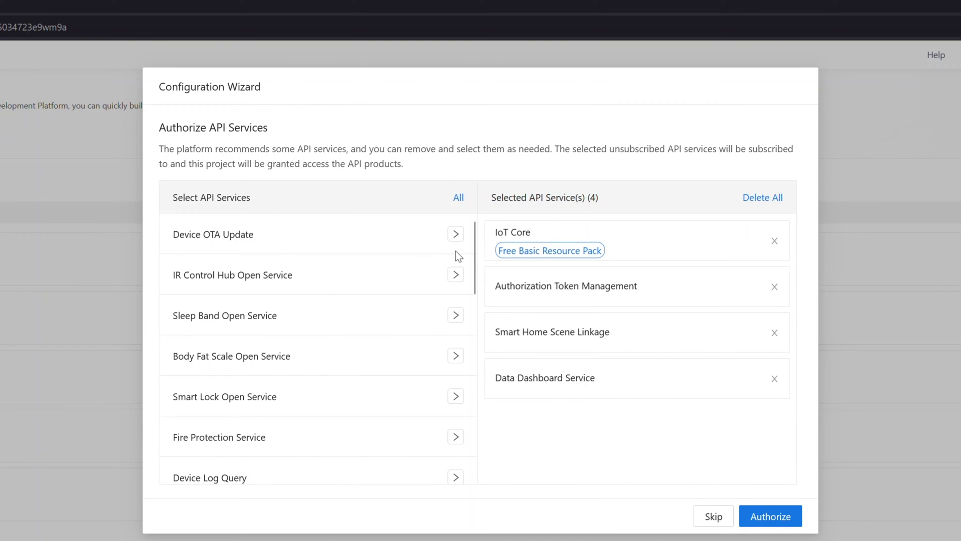
Add Device Log Query to the recommended API services, authorize them, and view the project's services.
{"action": "left_click_drag", "start_coordinate": [476, 256], "coordinate": [462, 384]}
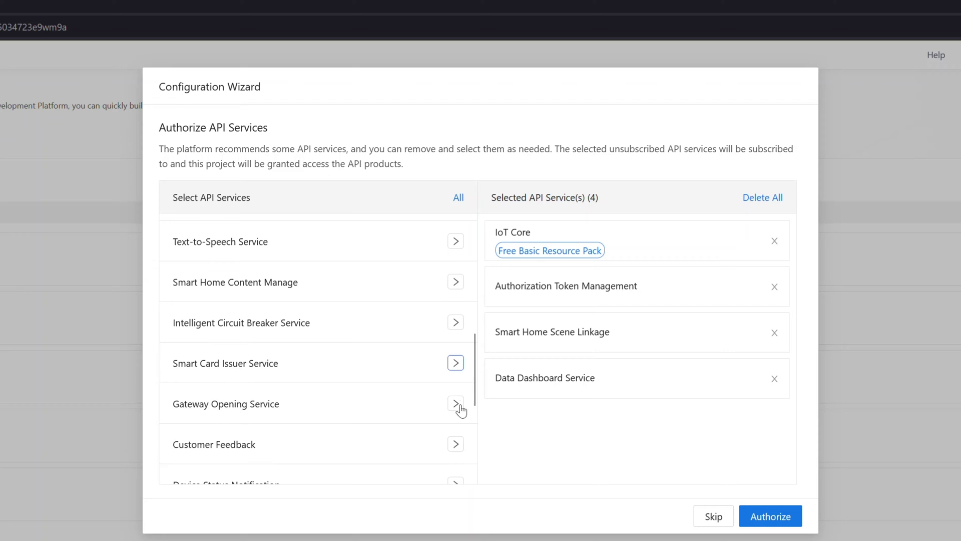
{"action": "scroll", "coordinate": [253, 316], "scroll_direction": "up", "scroll_amount": 5}
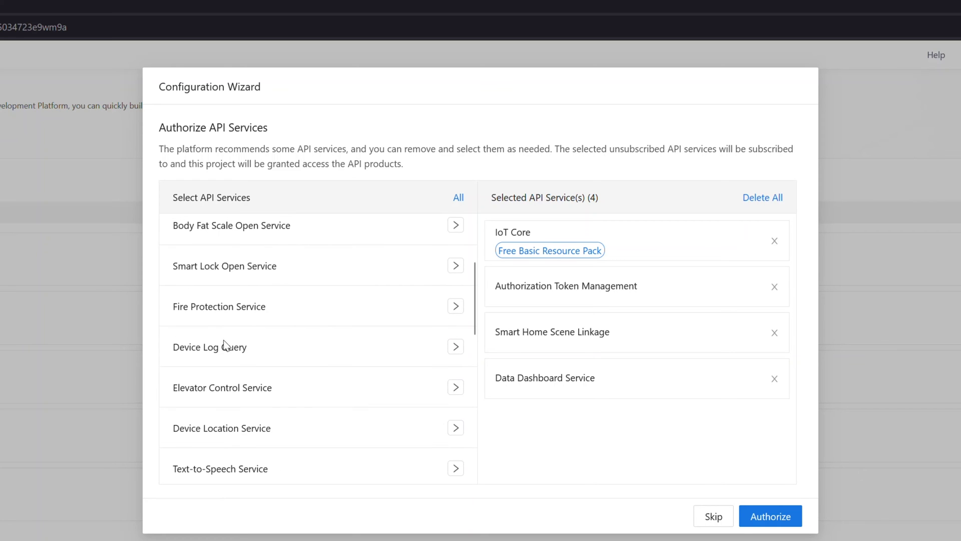
{"action": "left_click", "coordinate": [455, 347]}
{"action": "left_click", "coordinate": [771, 516]}
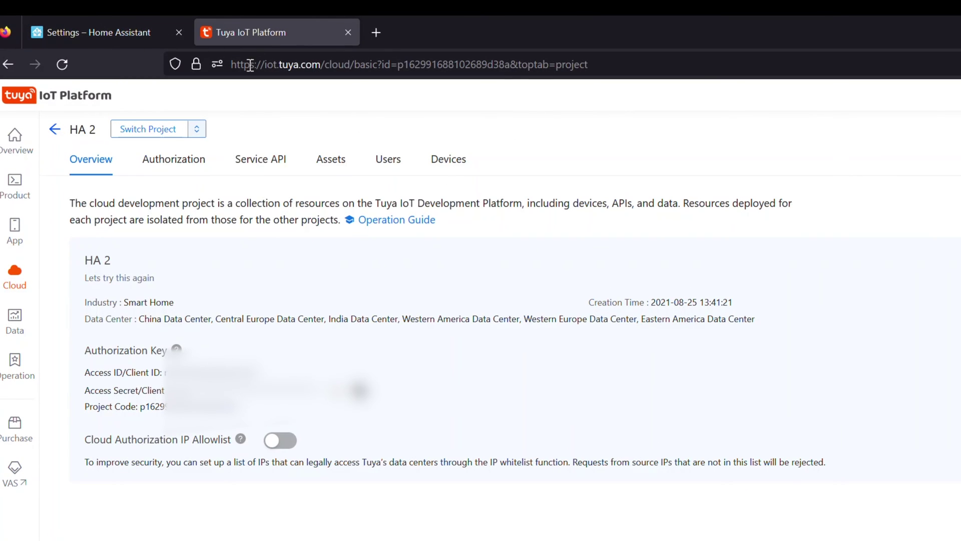
{"action": "left_click", "coordinate": [263, 160]}
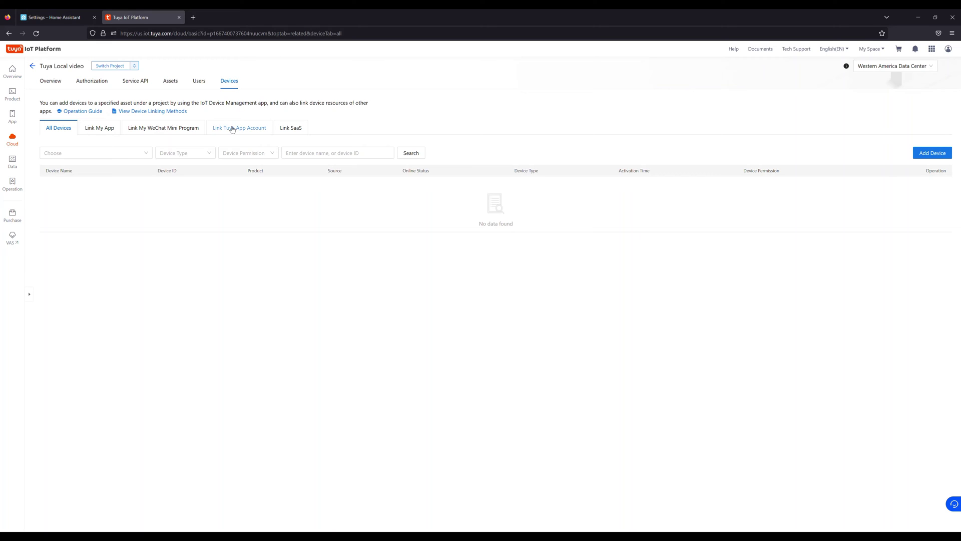
Bring up a QR code for linking a Tuya app account to the project.
{"action": "left_click", "coordinate": [233, 129]}
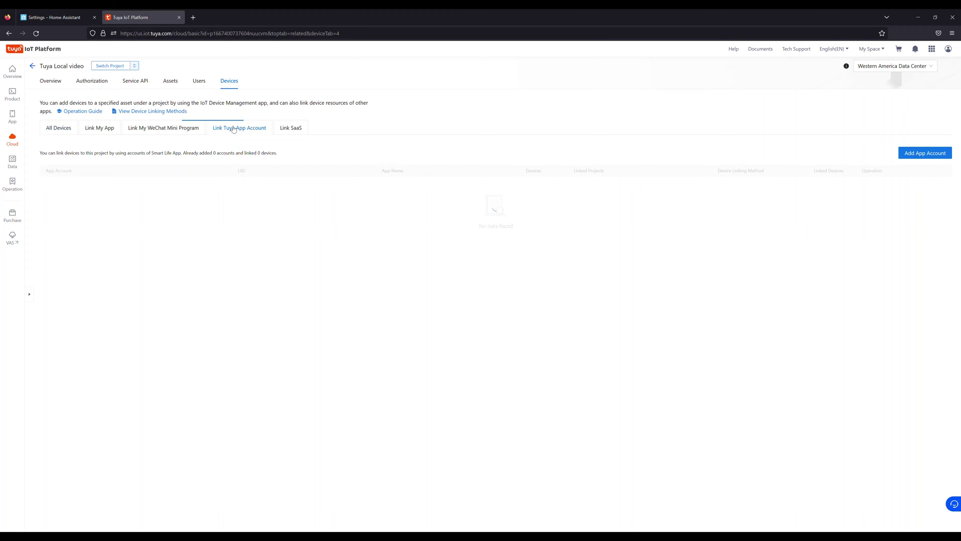
{"action": "left_click", "coordinate": [921, 155]}
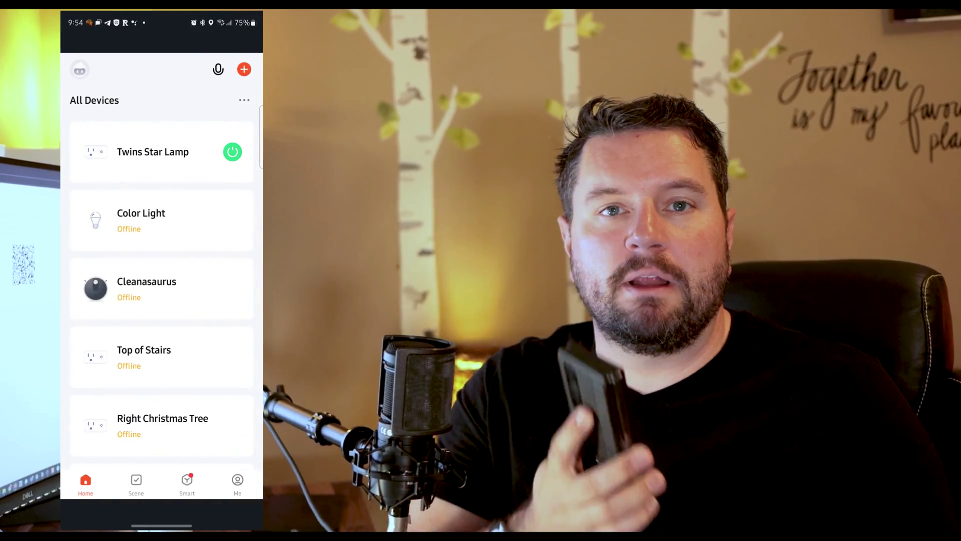
From the Tuya Smart app's Me page, scan the platform QR code to link its 9 devices.
{"action": "left_click", "coordinate": [237, 483]}
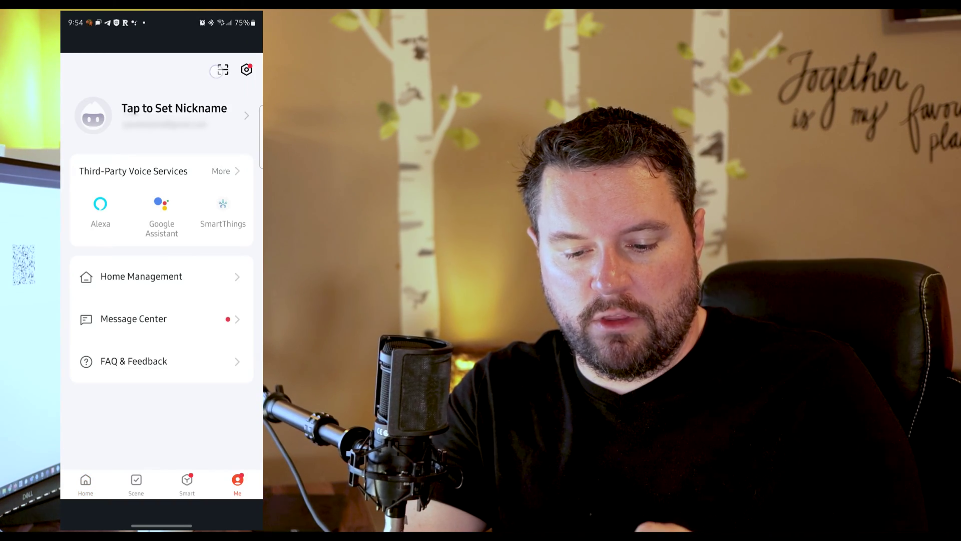
{"action": "left_click", "coordinate": [223, 69]}
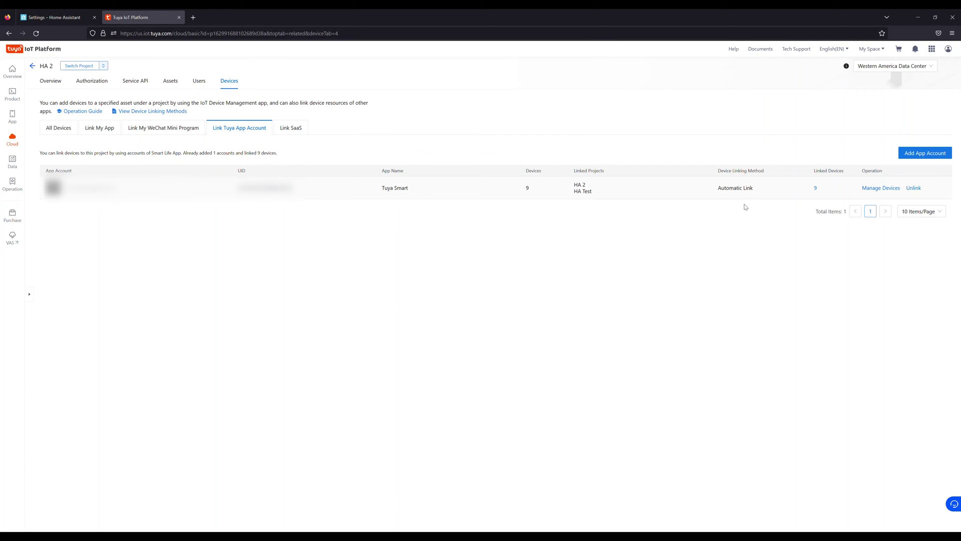
Review the linked devices, then the project's Access ID and secret on the Authorization tab.
{"action": "left_click", "coordinate": [882, 188]}
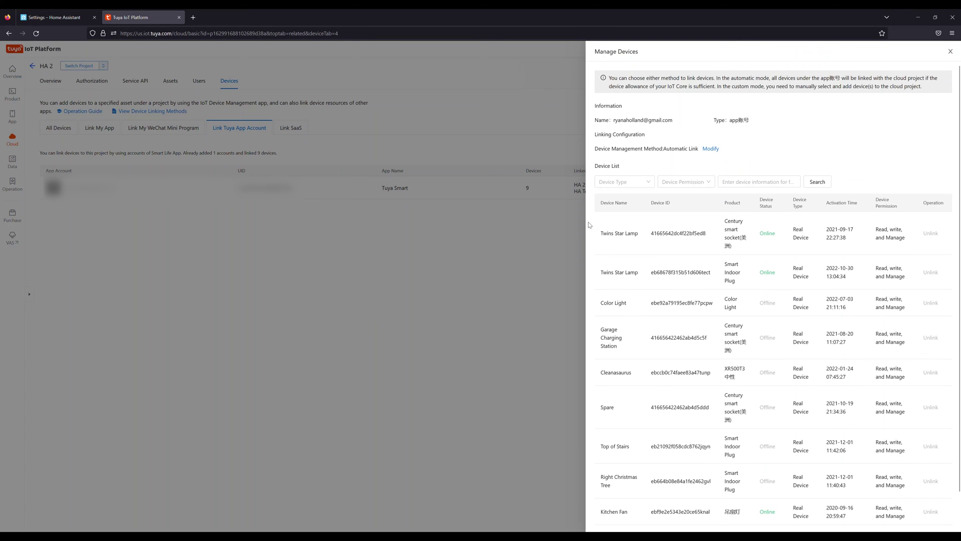
{"action": "scroll", "coordinate": [545, 286], "scroll_direction": "up", "scroll_amount": 1}
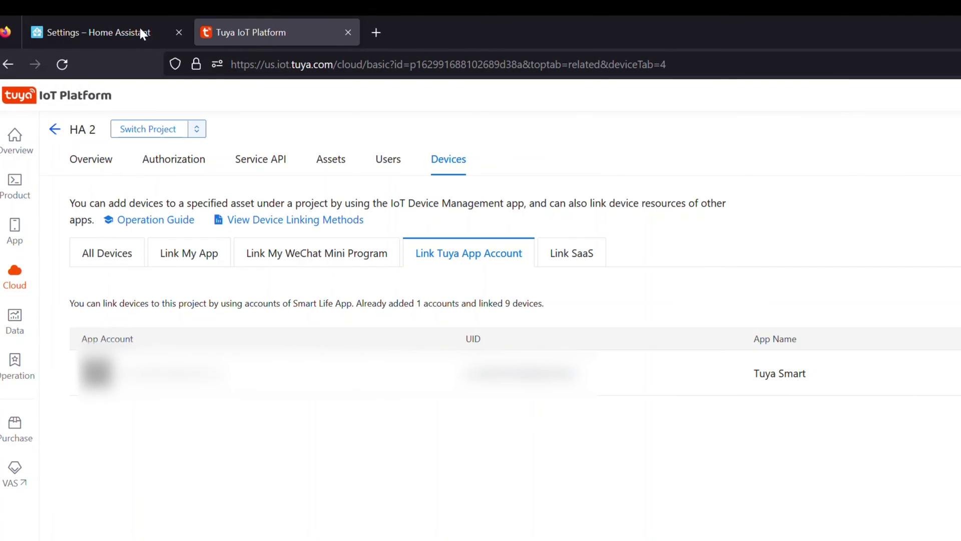
{"action": "left_click", "coordinate": [159, 173]}
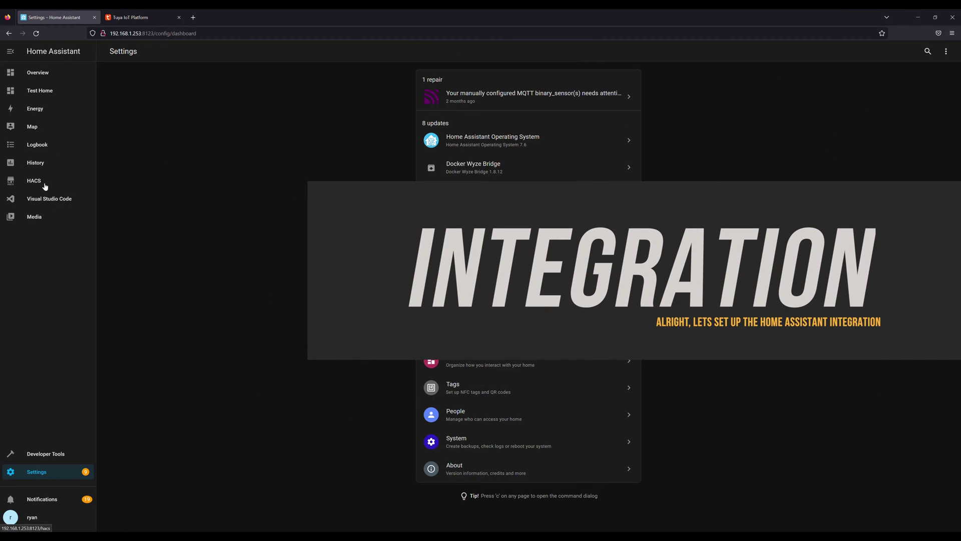
Find and download Local Tuya from HACS integrations, then restart Home Assistant via Developer Tools.
{"action": "left_click", "coordinate": [34, 181]}
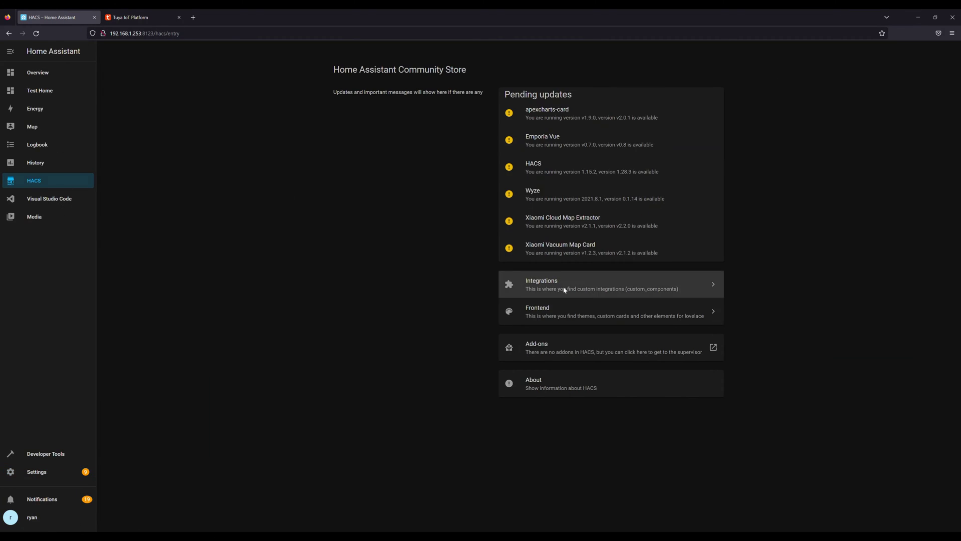
{"action": "left_click", "coordinate": [563, 288]}
{"action": "left_click", "coordinate": [922, 519]}
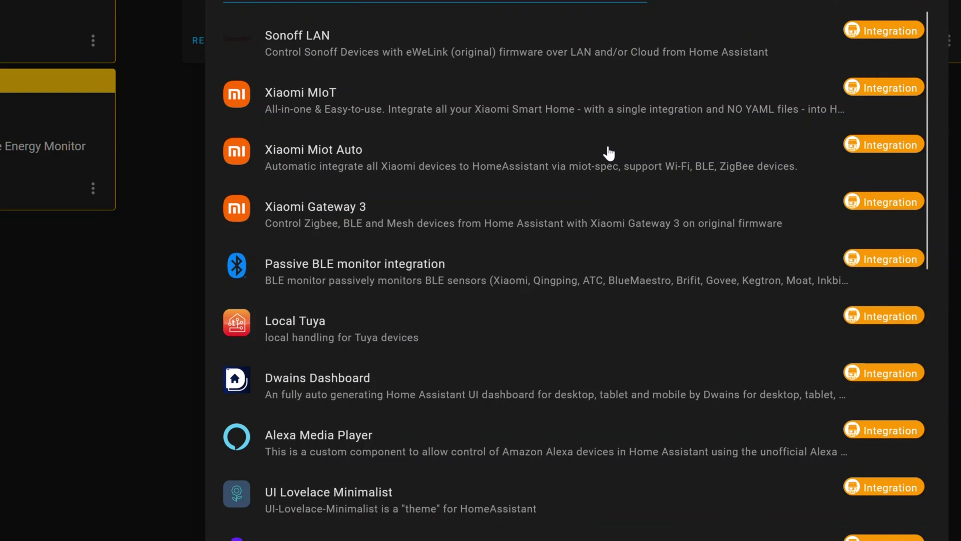
{"action": "scroll", "coordinate": [349, 50], "scroll_direction": "down", "scroll_amount": 3}
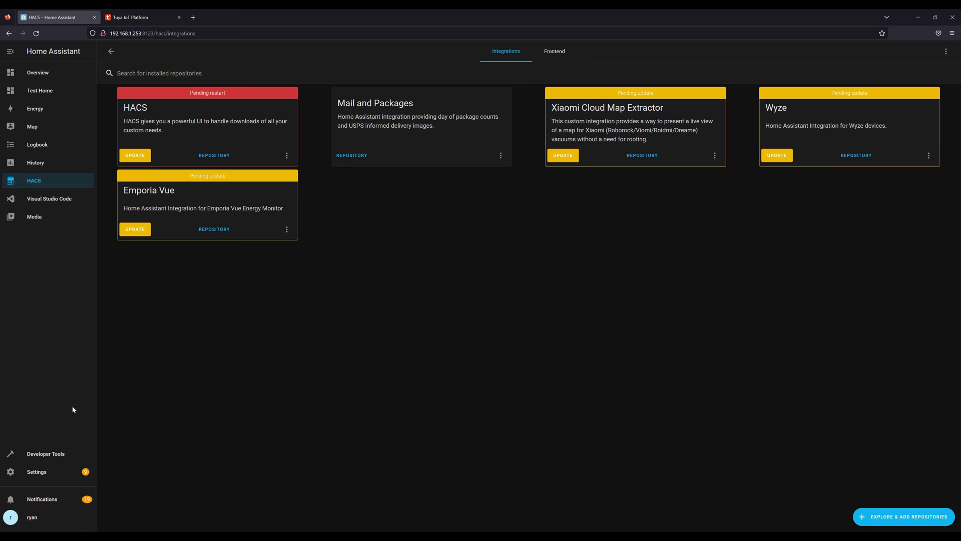
{"action": "left_click", "coordinate": [66, 457]}
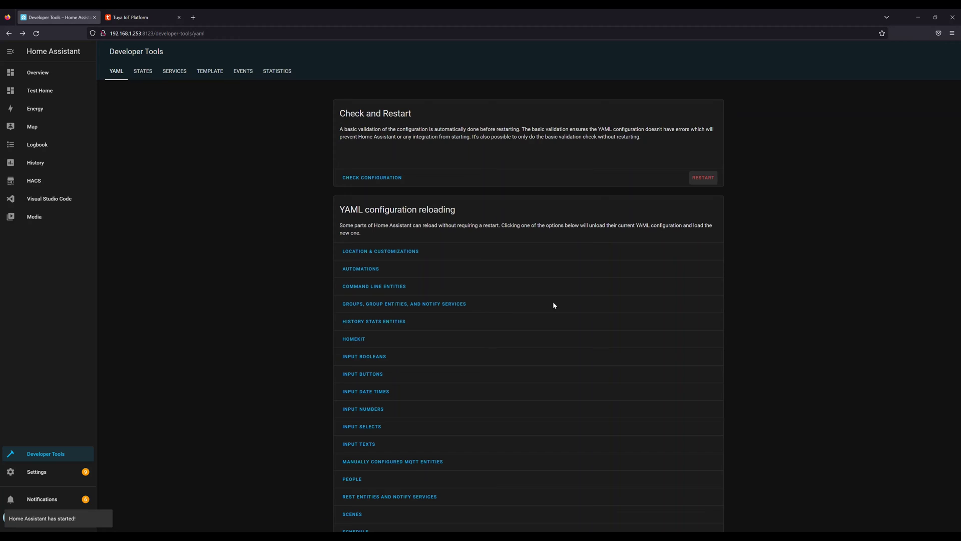
In Settings > Integrations, add an integration by searching 'local' and choosing LocalTuya.
{"action": "left_click", "coordinate": [38, 73]}
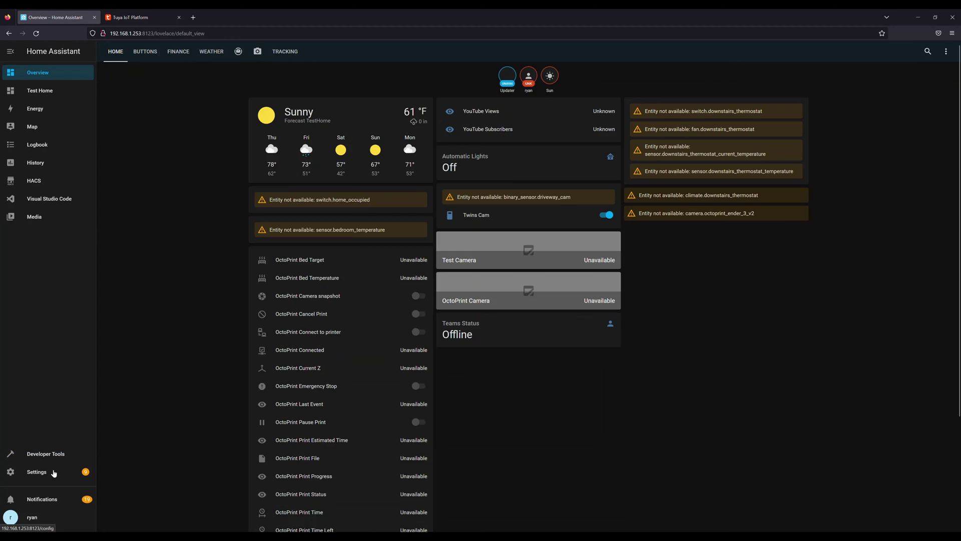
{"action": "left_click", "coordinate": [36, 472]}
{"action": "left_click", "coordinate": [484, 255]}
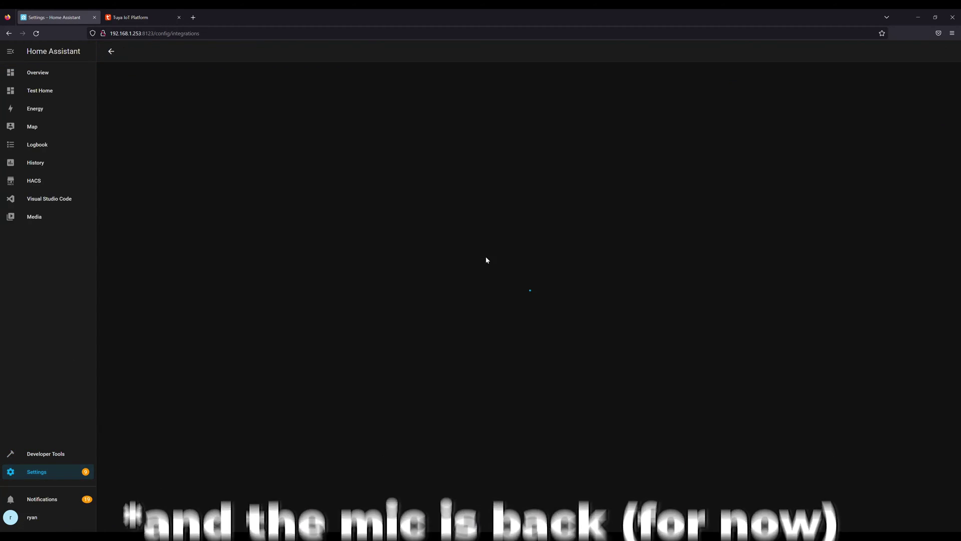
{"action": "left_click", "coordinate": [911, 521]}
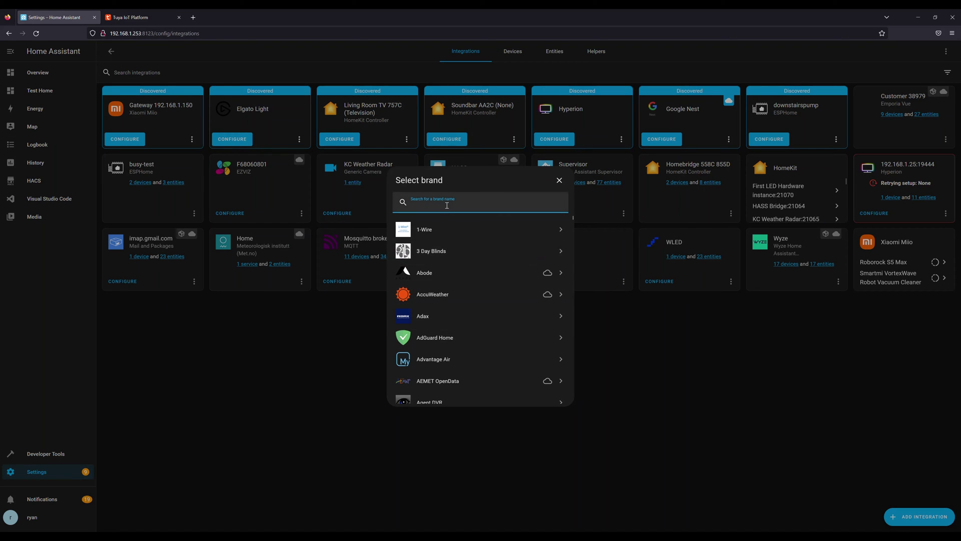
{"action": "type", "text": "local"}
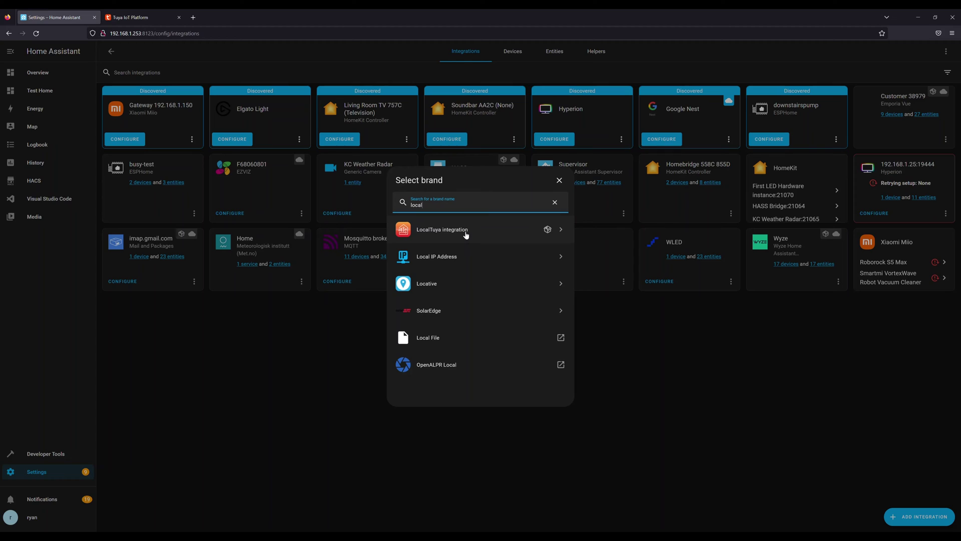
{"action": "left_click", "coordinate": [465, 234]}
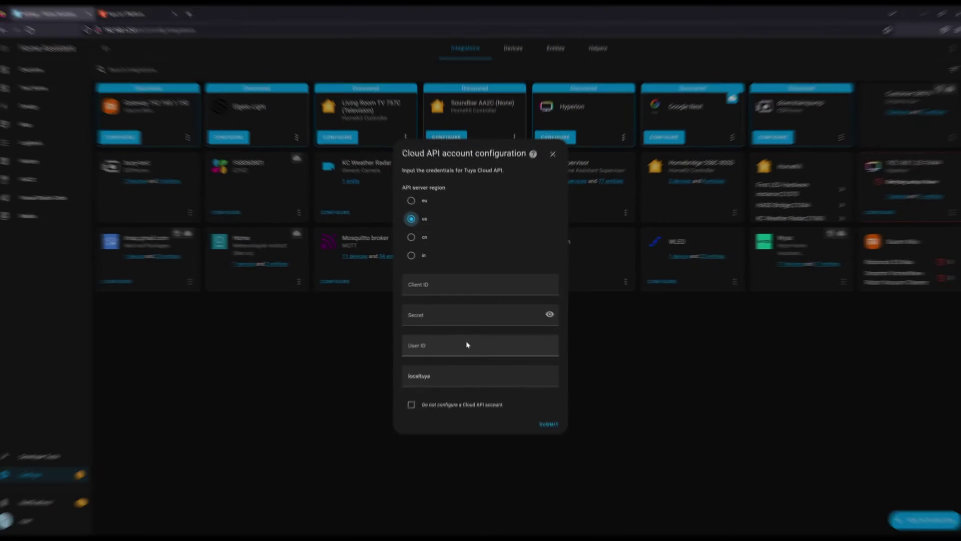
Copy the Tuya project's Client ID and Secret into LocalTuya's Cloud API form fields.
{"action": "left_click", "coordinate": [113, 8]}
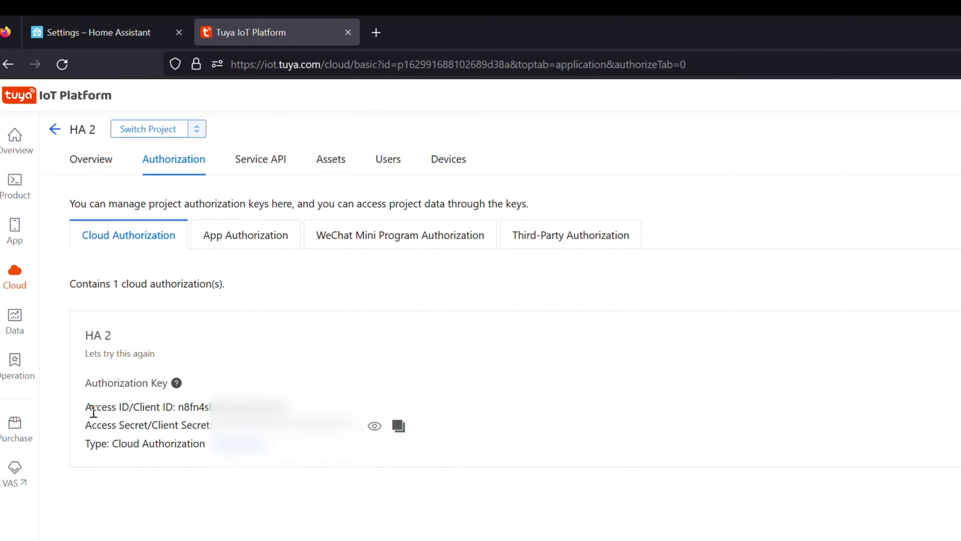
{"action": "double_click", "coordinate": [231, 406]}
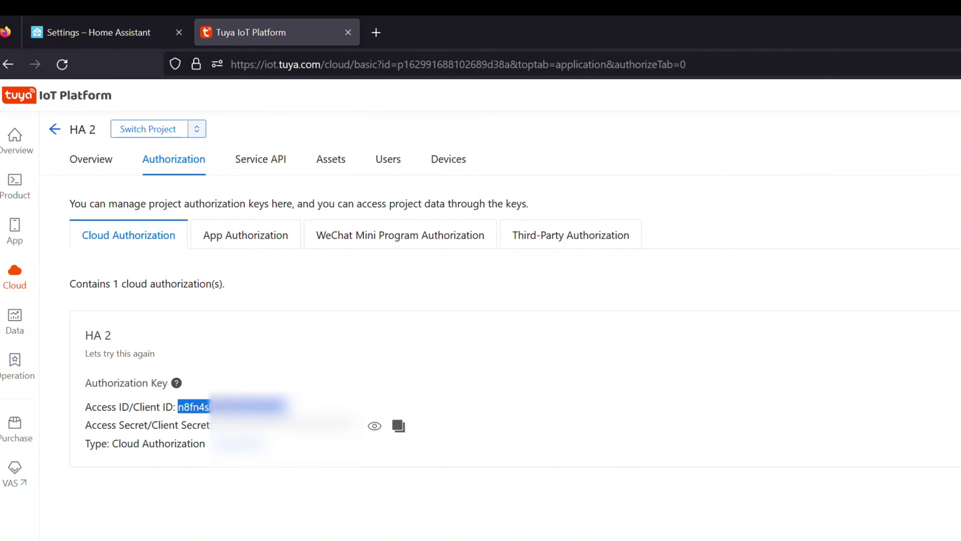
{"action": "left_click", "coordinate": [99, 32]}
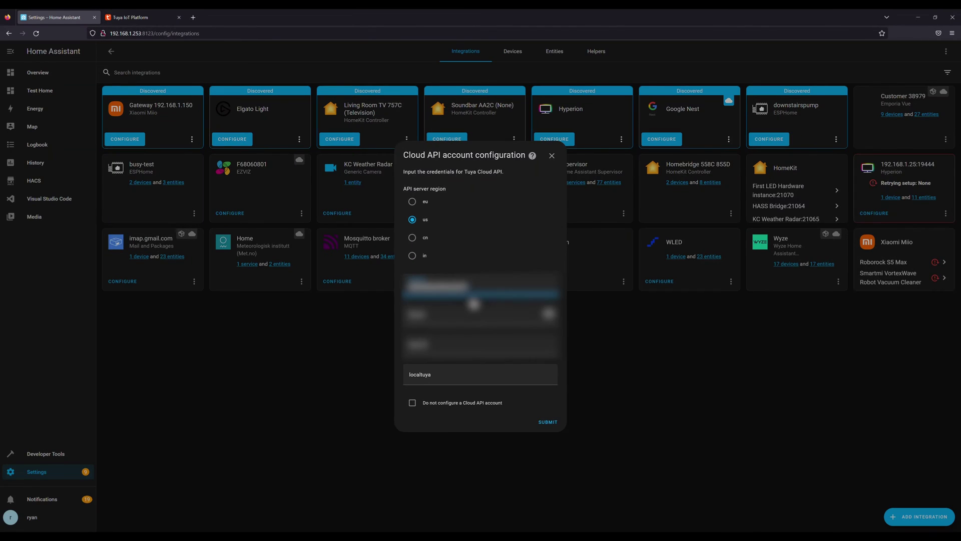
{"action": "left_click", "coordinate": [131, 17]}
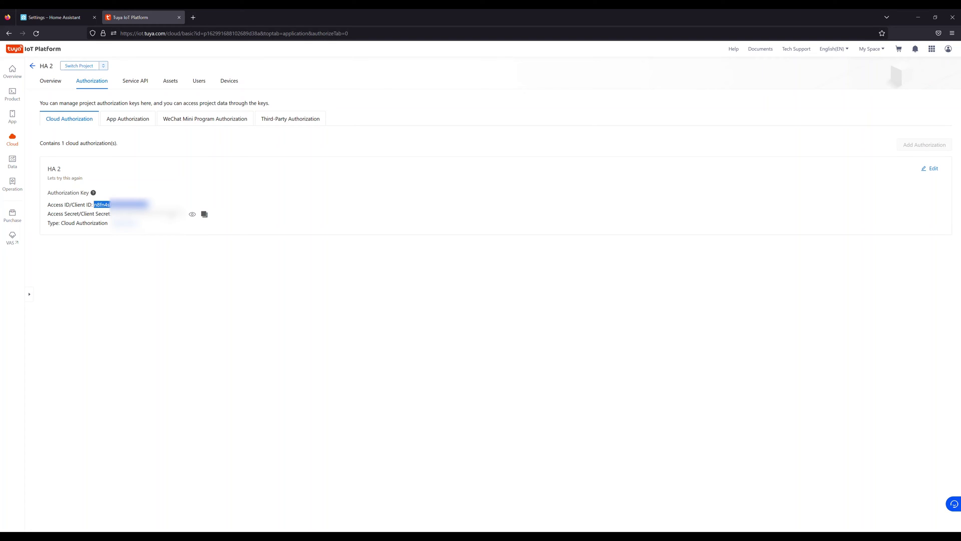
{"action": "left_click", "coordinate": [68, 19]}
{"action": "left_click", "coordinate": [452, 347]}
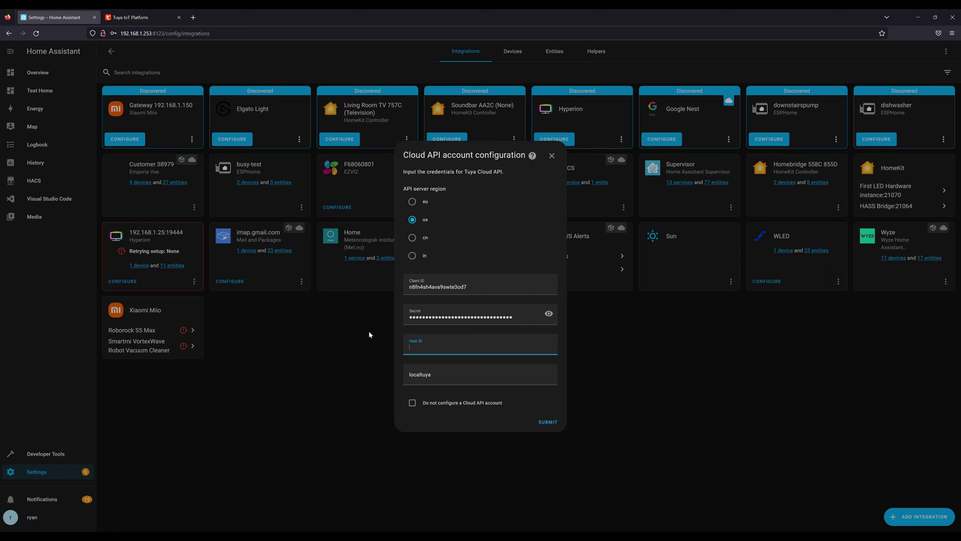
{"action": "left_click", "coordinate": [112, 13]}
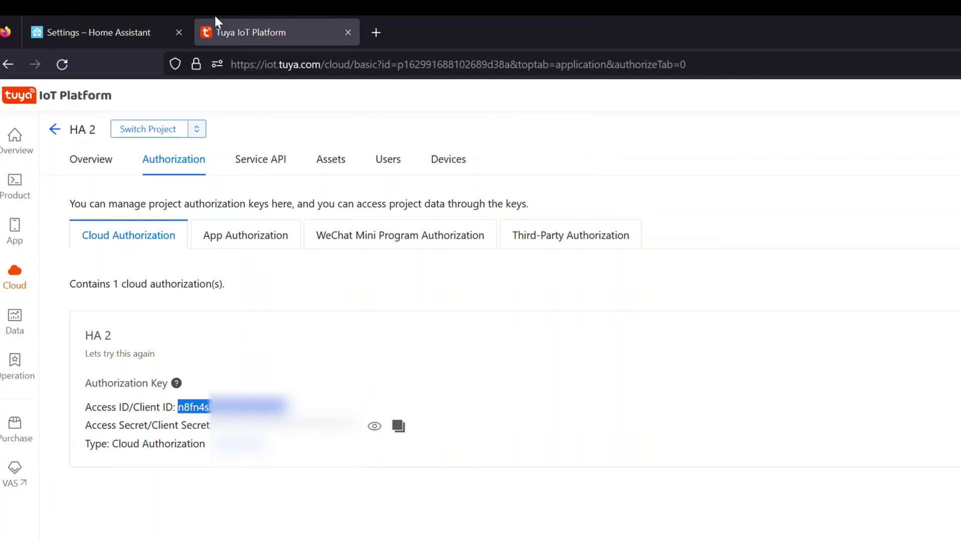
Copy the linked Tuya app account's UID from Link Tuya App Account into LocalTuya's User ID field.
{"action": "left_click", "coordinate": [445, 159]}
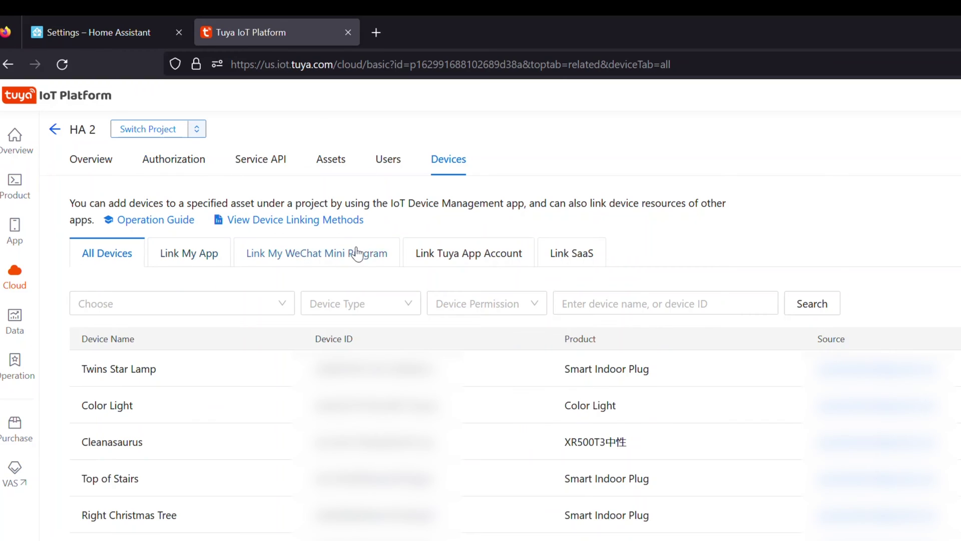
{"action": "left_click", "coordinate": [444, 262]}
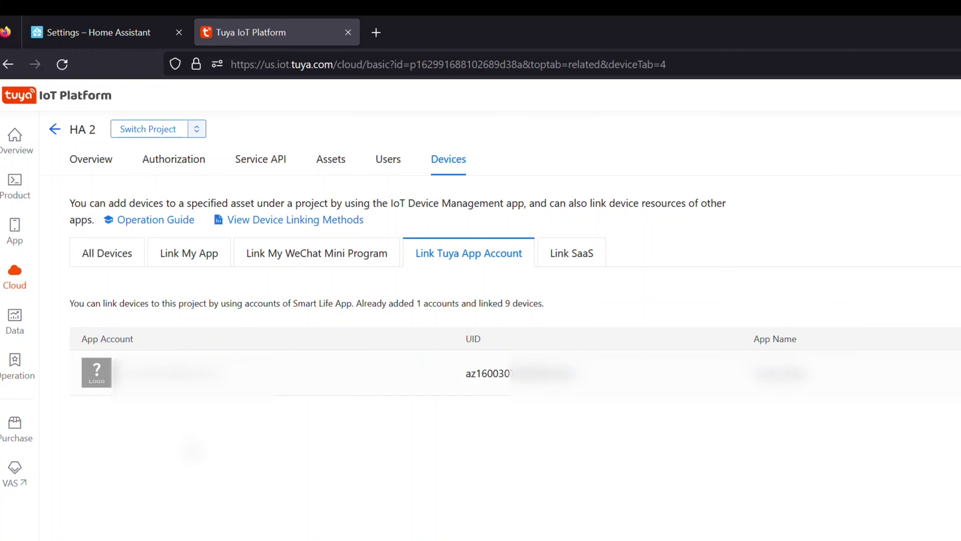
{"action": "double_click", "coordinate": [504, 377]}
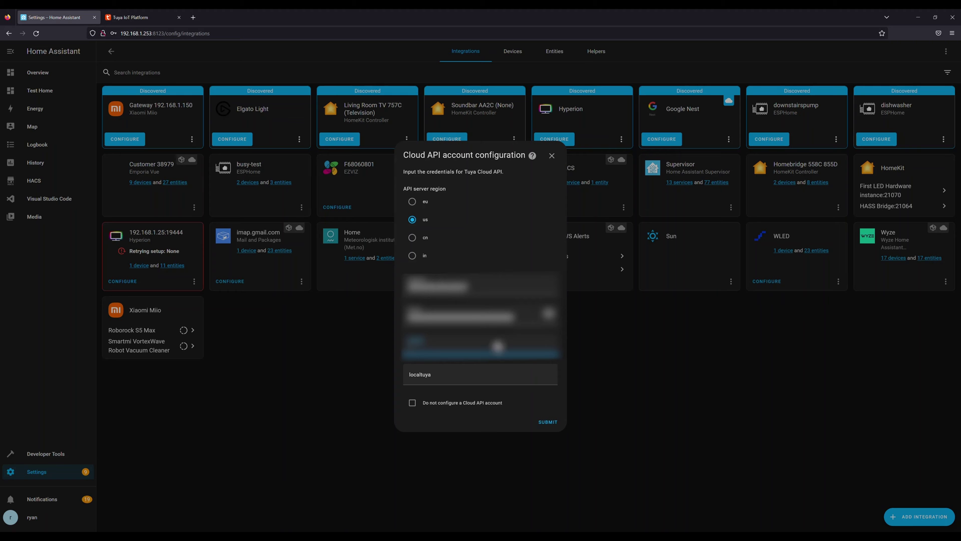
{"action": "key", "text": "ctrl+v"}
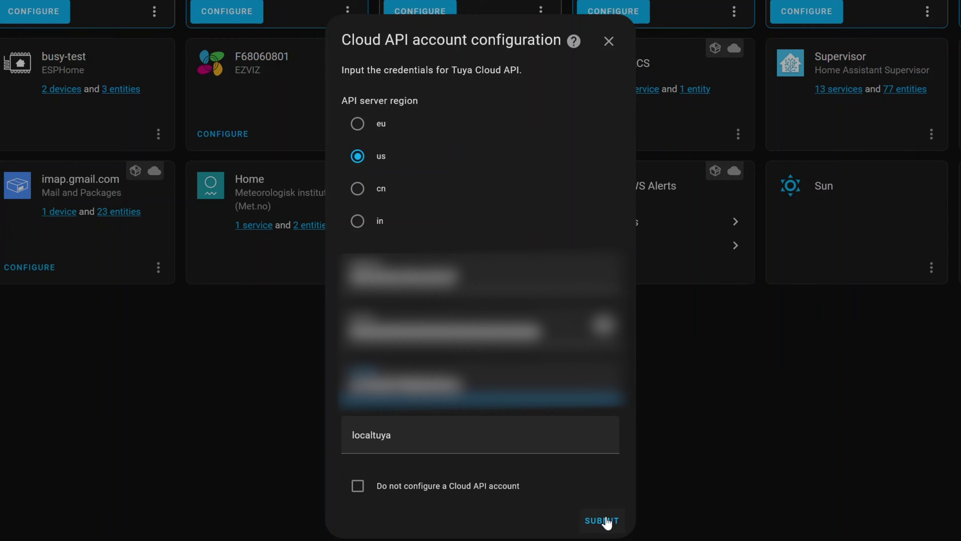
Submit the Cloud API account configuration to create the localtuya integration.
{"action": "left_click", "coordinate": [604, 521]}
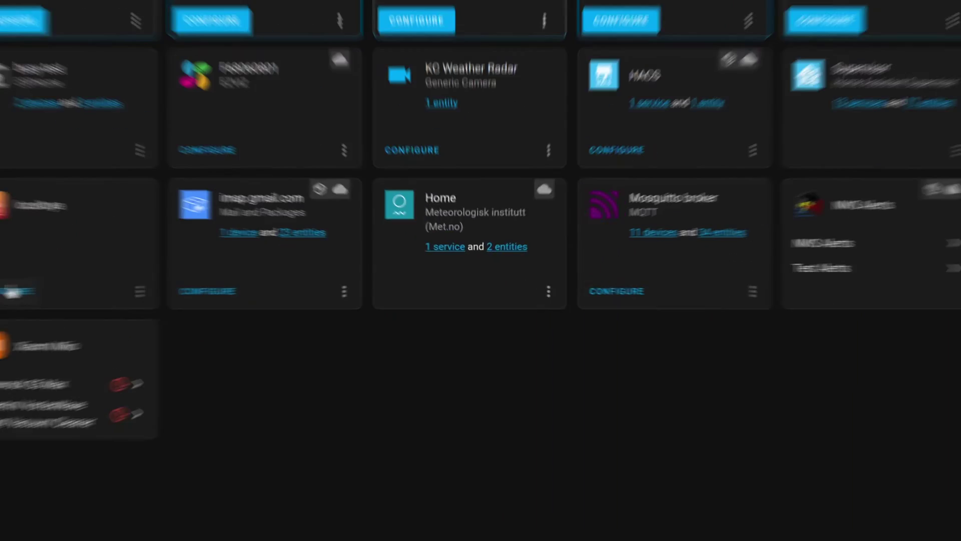
Confirm the LocalTuya configuration, then pick Kitchen Fan and the manual-add option in Add a new device.
{"action": "left_click", "coordinate": [605, 414]}
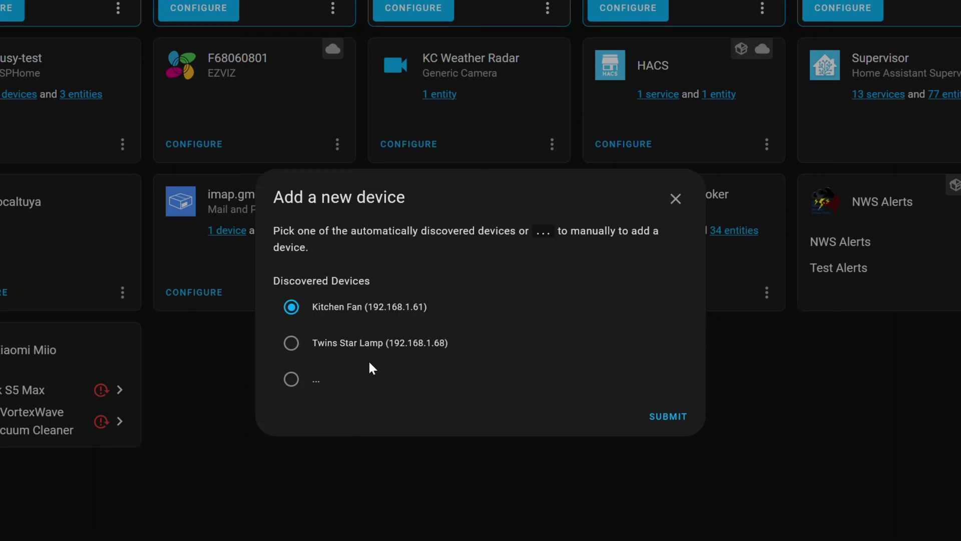
{"action": "left_click", "coordinate": [290, 311]}
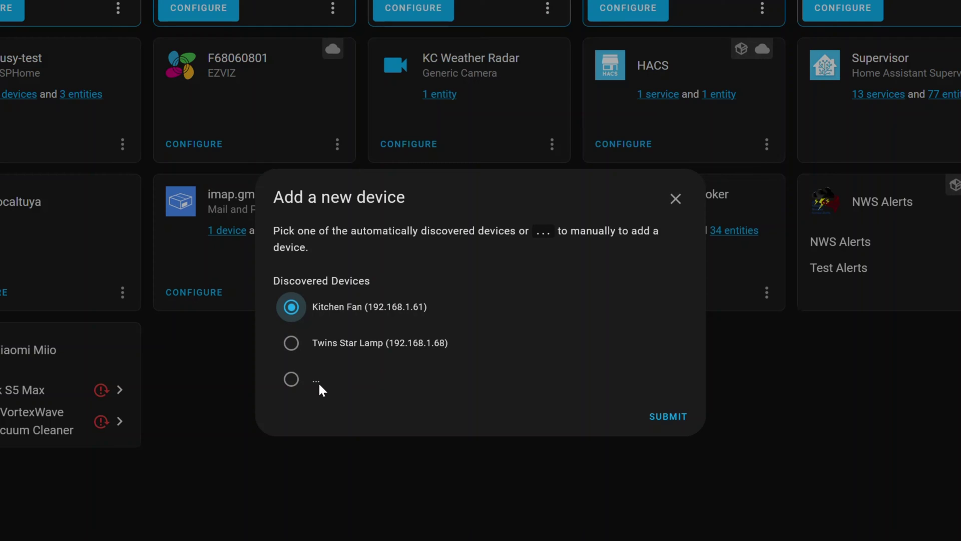
{"action": "left_click", "coordinate": [291, 382]}
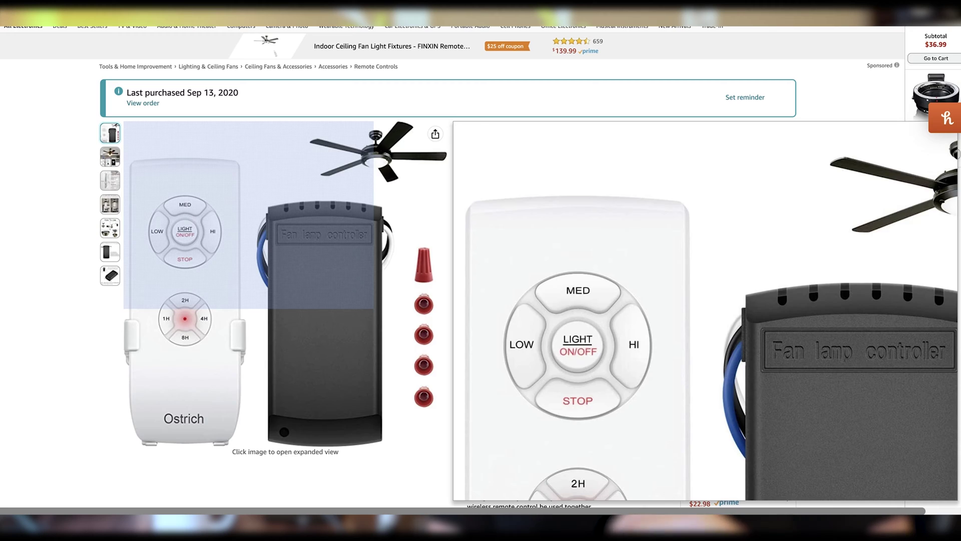
View the ceiling fan remote kit's main, second and third product photos full size.
{"action": "left_click", "coordinate": [230, 218]}
{"action": "left_click", "coordinate": [836, 155]}
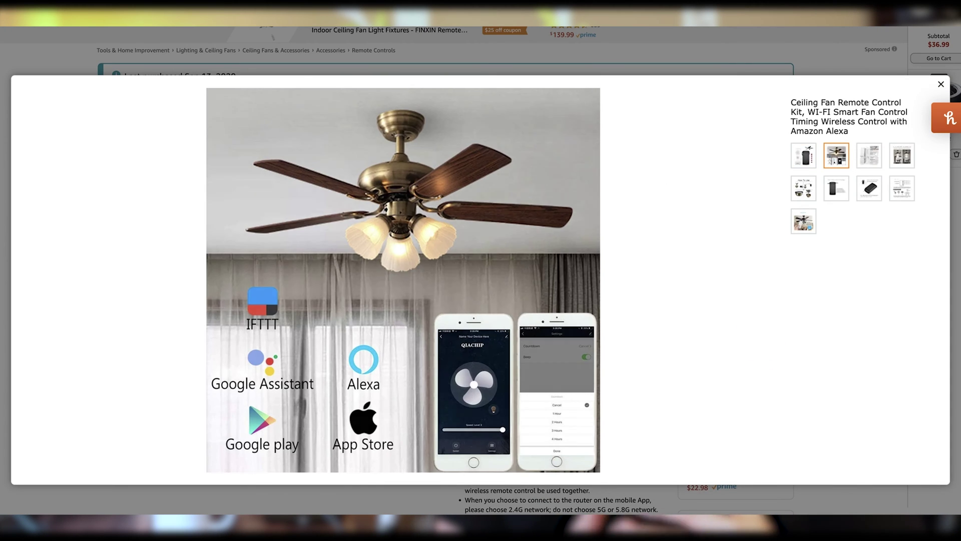
{"action": "left_click", "coordinate": [869, 155]}
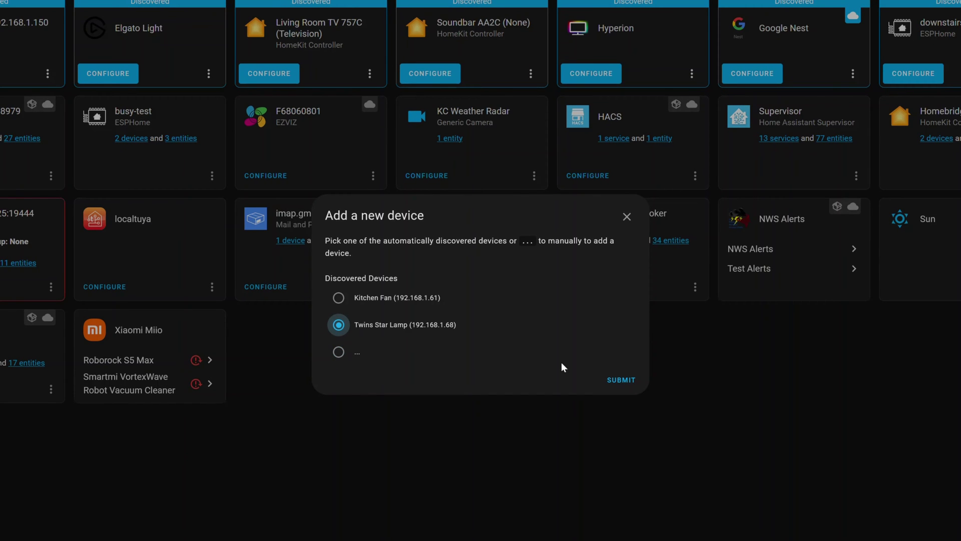
Add Twins Star Lamp and fill in its device details with protocol version 3.3.
{"action": "left_click", "coordinate": [621, 381]}
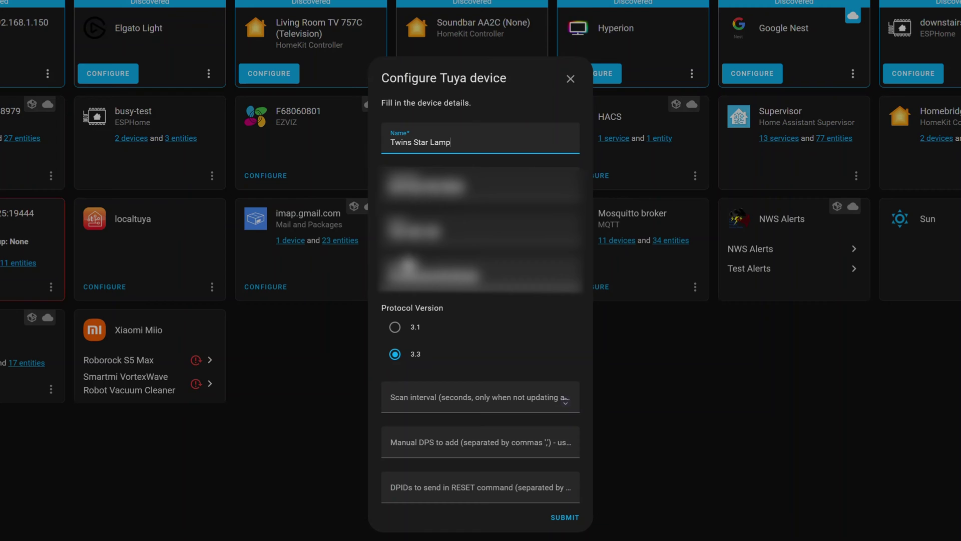
{"action": "left_click", "coordinate": [486, 390]}
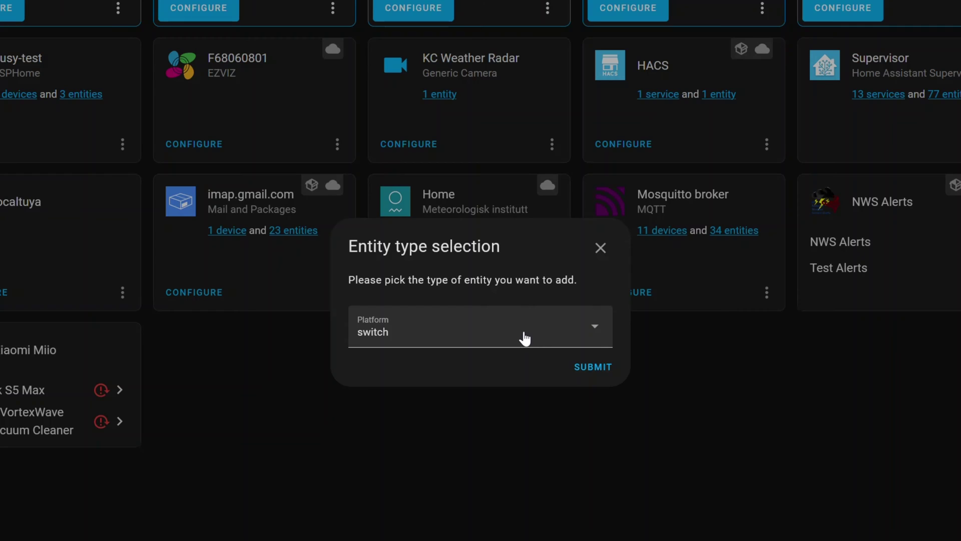
Confirm switch as the entity type and select data point ID 1 (value: False).
{"action": "left_click", "coordinate": [576, 368]}
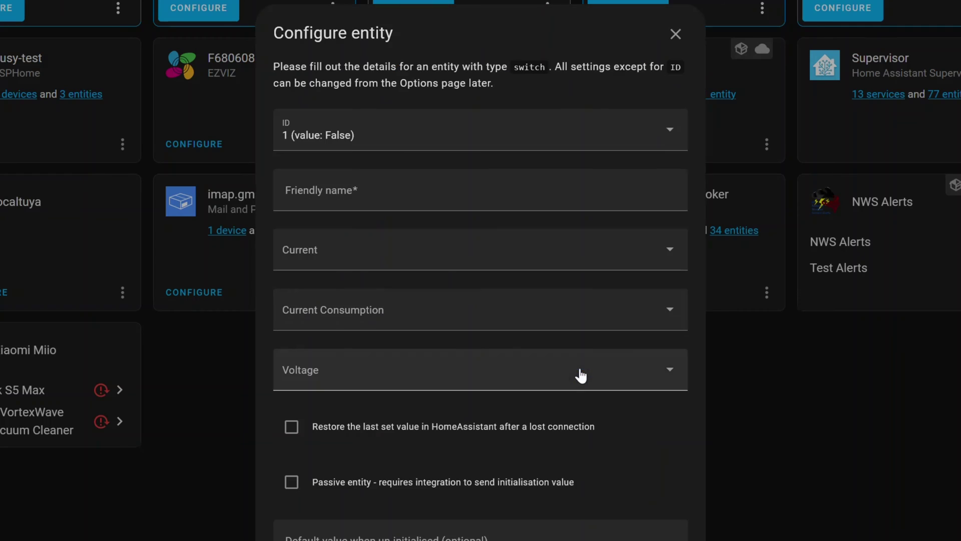
{"action": "left_click", "coordinate": [370, 136]}
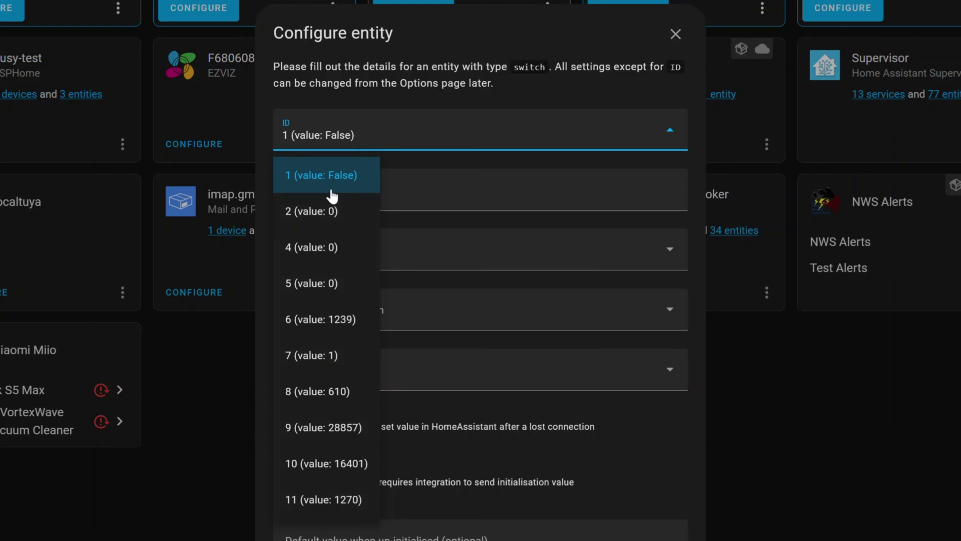
{"action": "left_click", "coordinate": [391, 127]}
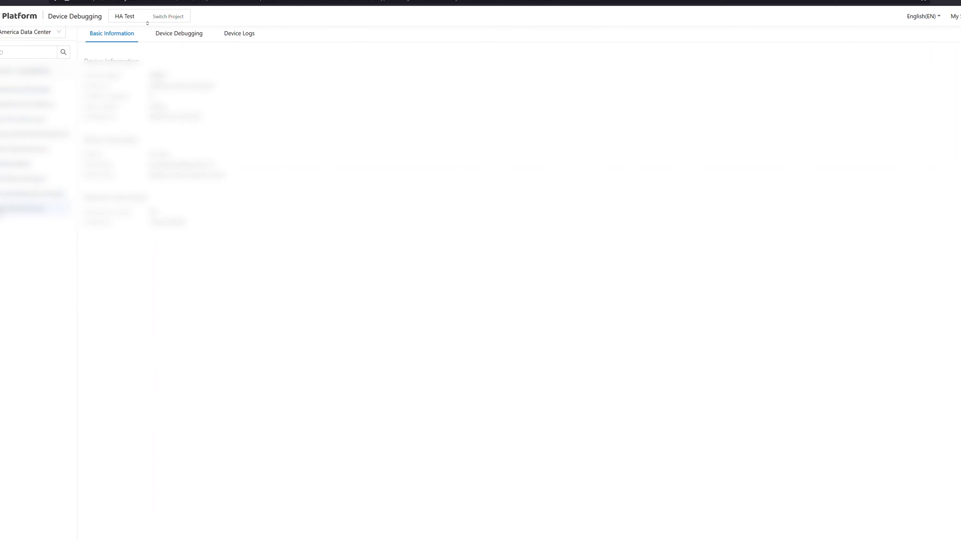
Show the device's Device Logs tab with the browser developer tools open.
{"action": "left_click", "coordinate": [235, 35]}
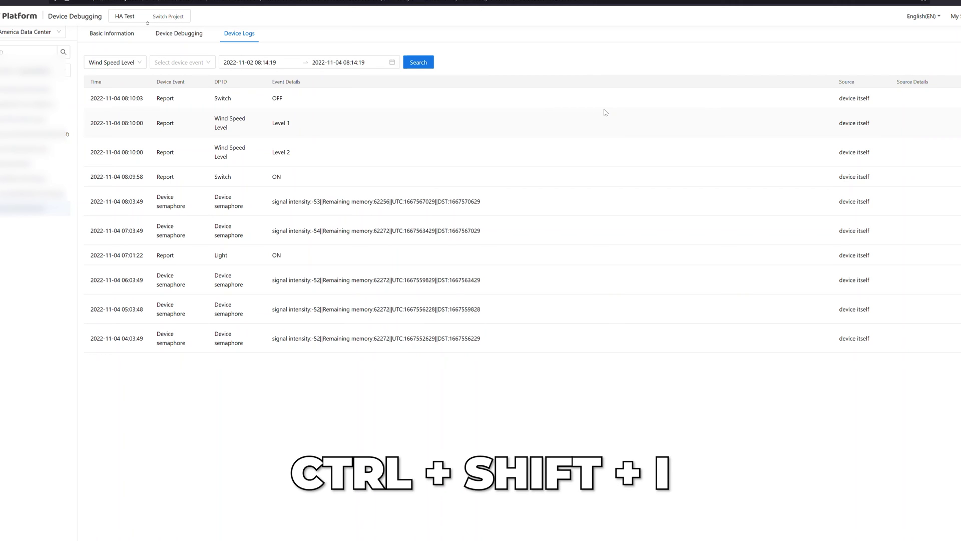
{"action": "key", "text": "ctrl+shift+i"}
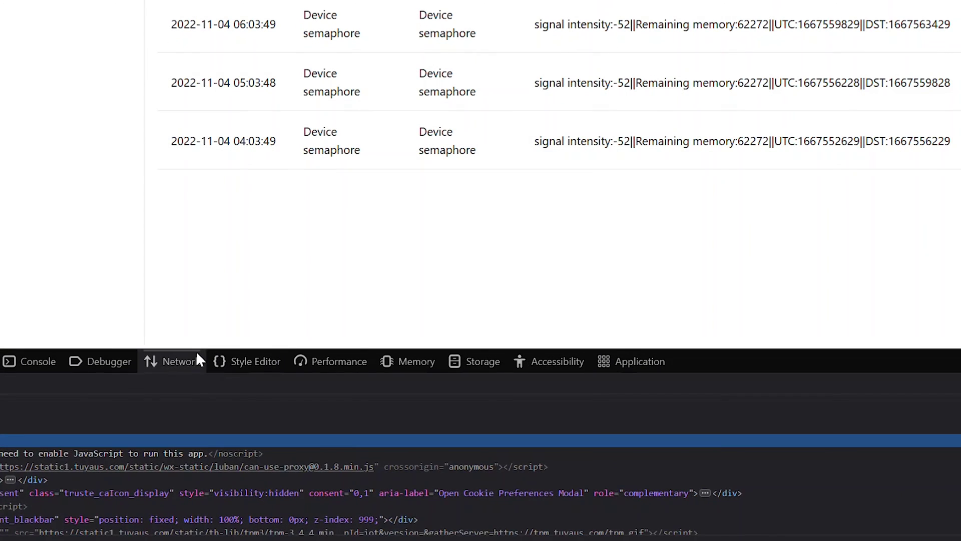
Filter the device logs to Wind Speed Level with the Network panel capturing the list request.
{"action": "left_click", "coordinate": [196, 360]}
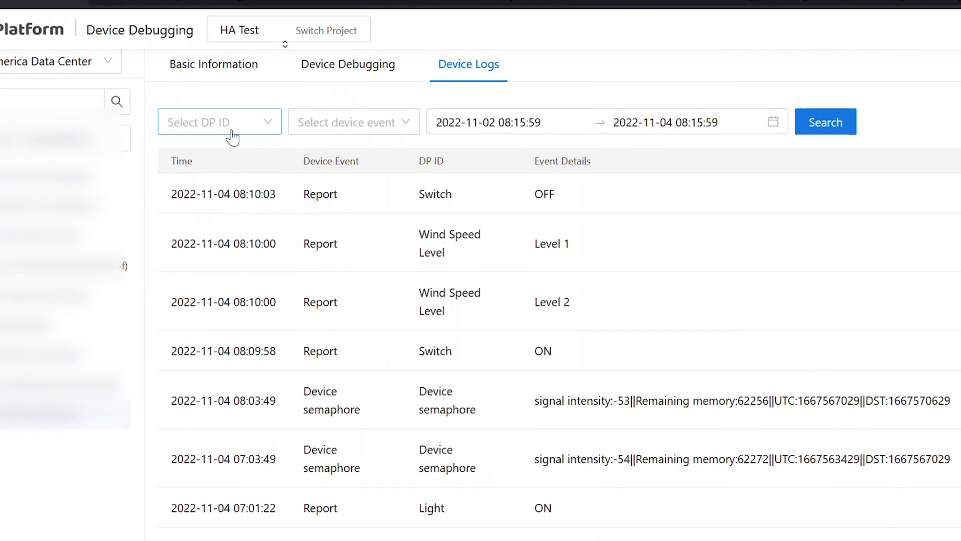
{"action": "left_click", "coordinate": [122, 64]}
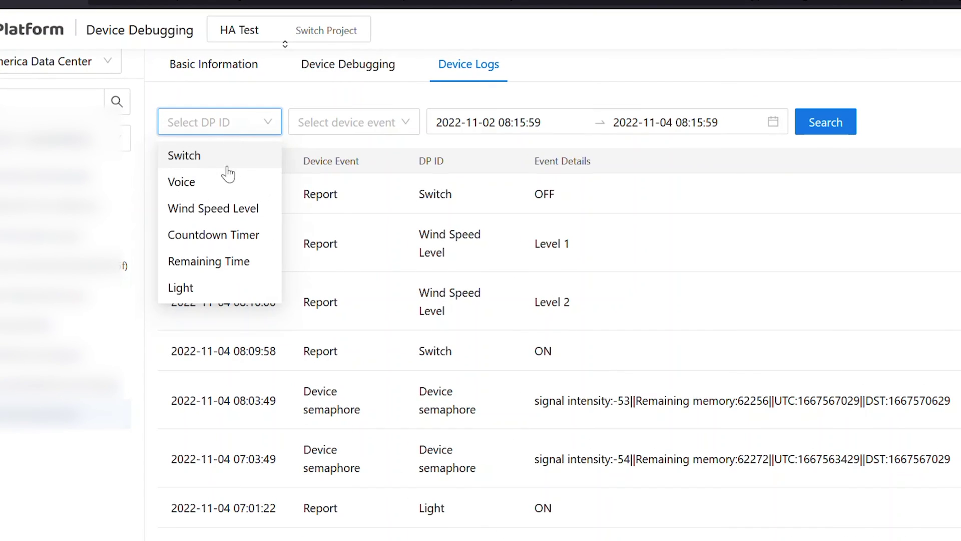
{"action": "left_click", "coordinate": [217, 215]}
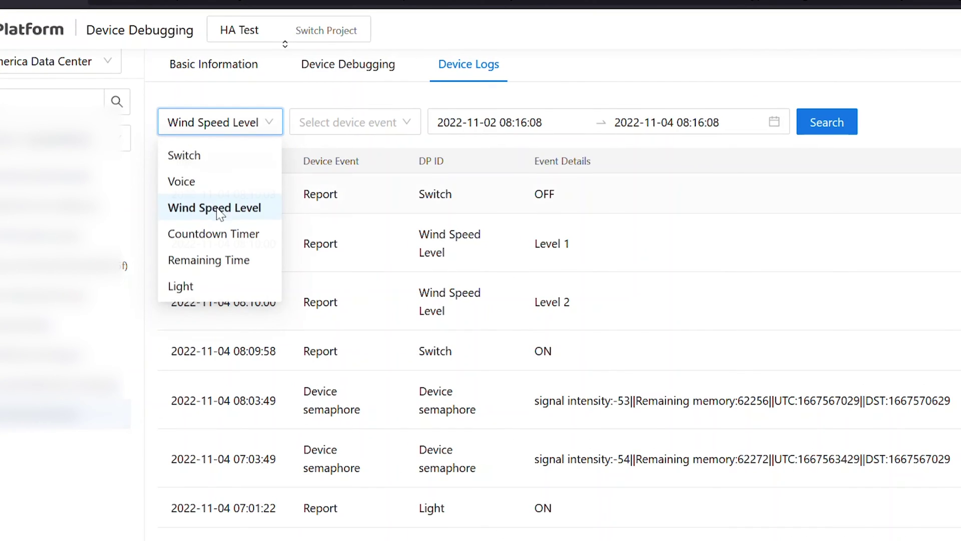
{"action": "left_click", "coordinate": [809, 125]}
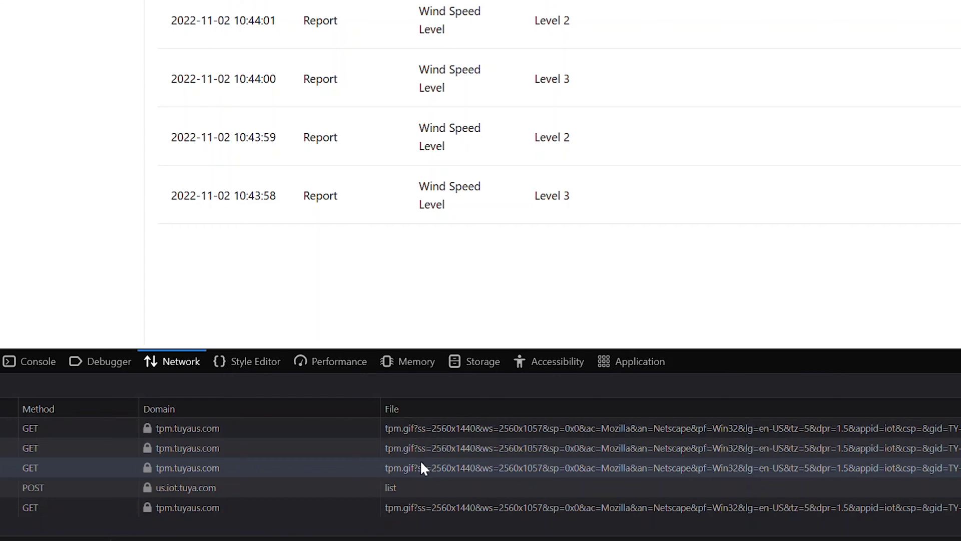
{"action": "left_click", "coordinate": [396, 487]}
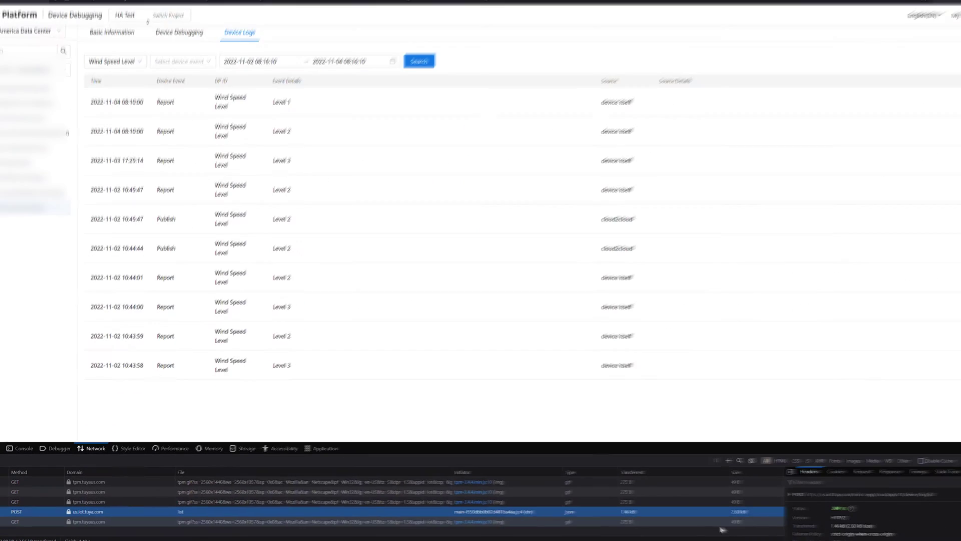
Enlarge the network details panel and view the log request's response and sent parameters.
{"action": "left_click_drag", "start_coordinate": [891, 441], "coordinate": [885, 221]}
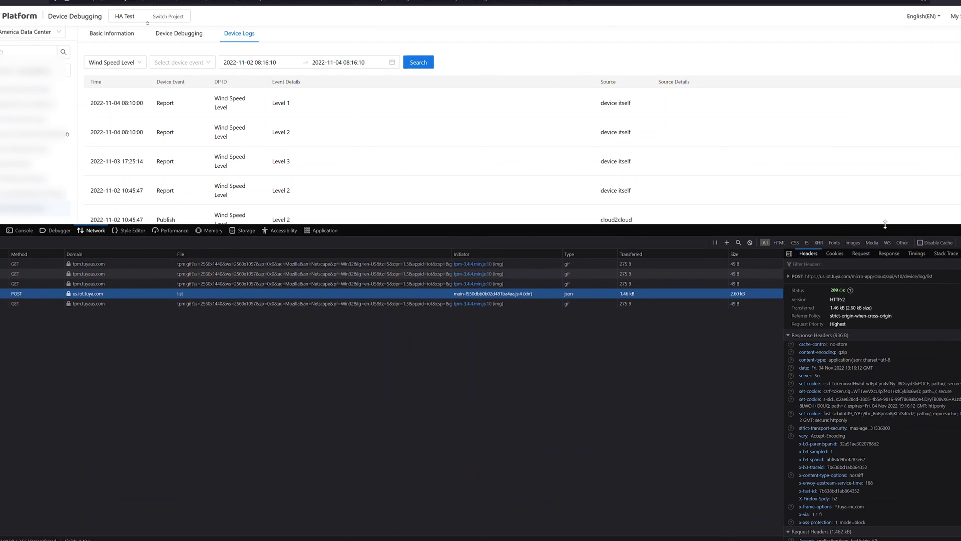
{"action": "left_click", "coordinate": [889, 249]}
{"action": "left_click", "coordinate": [765, 243]}
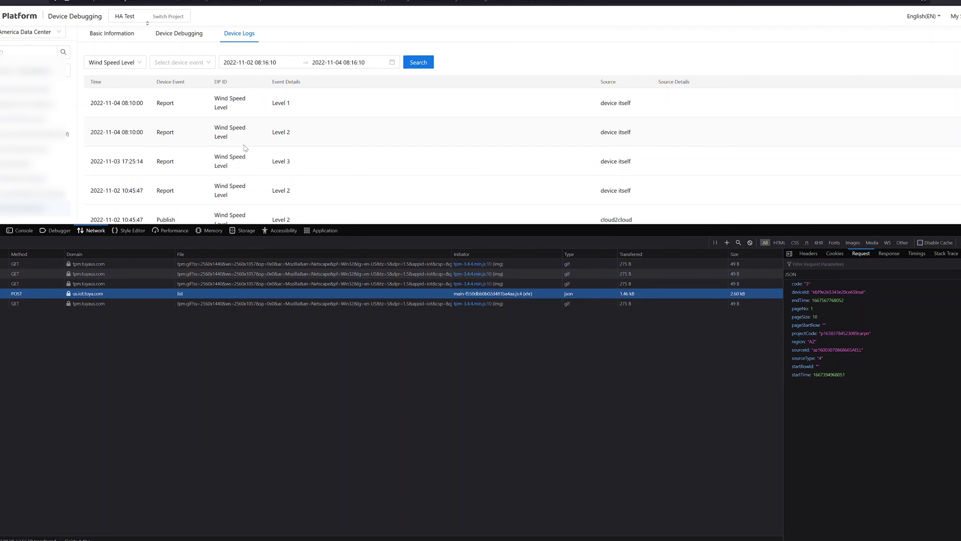
Filter the device logs to Light and inspect the new log request's parameters.
{"action": "left_click", "coordinate": [131, 62]}
{"action": "left_click", "coordinate": [111, 146]}
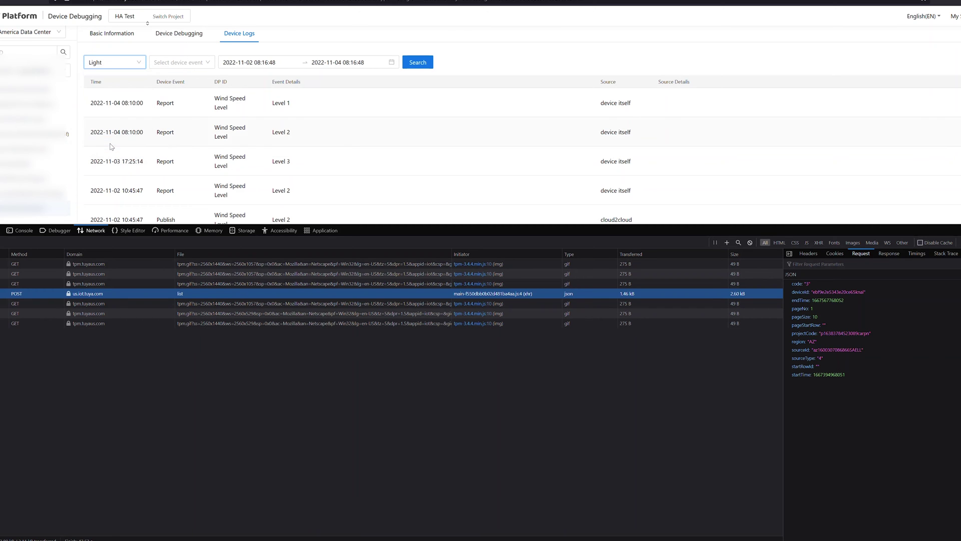
{"action": "left_click", "coordinate": [430, 62]}
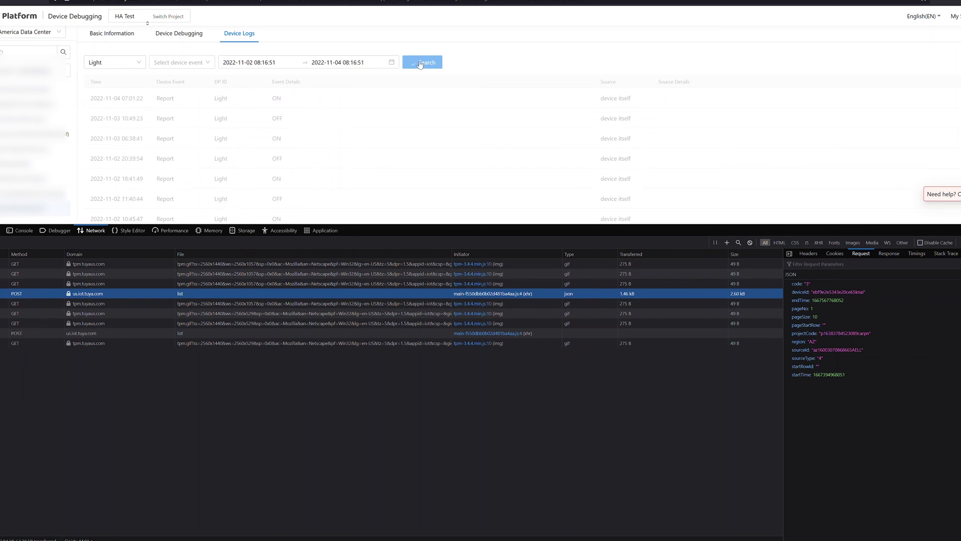
{"action": "left_click", "coordinate": [20, 333]}
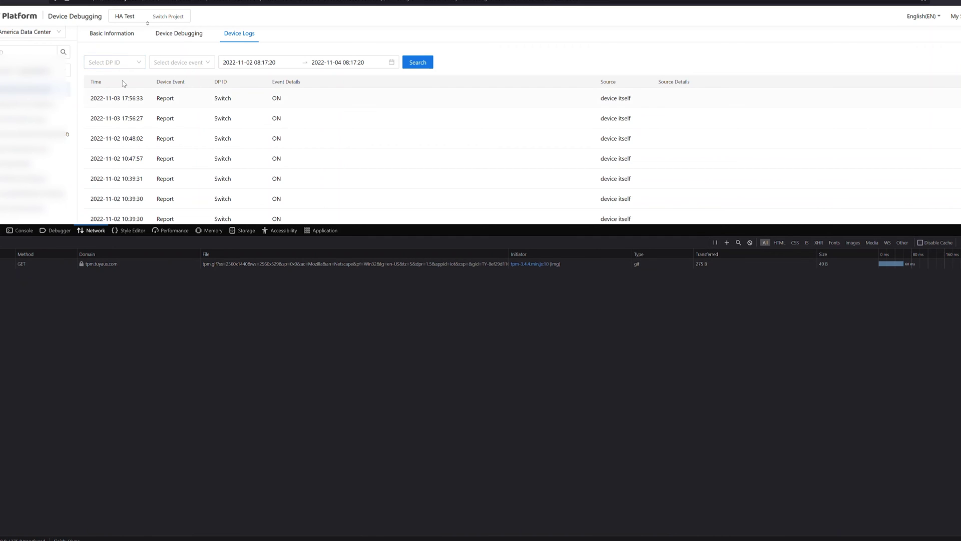
Filter the device logs to Switch and inspect the resulting list request's parameters.
{"action": "left_click", "coordinate": [124, 65]}
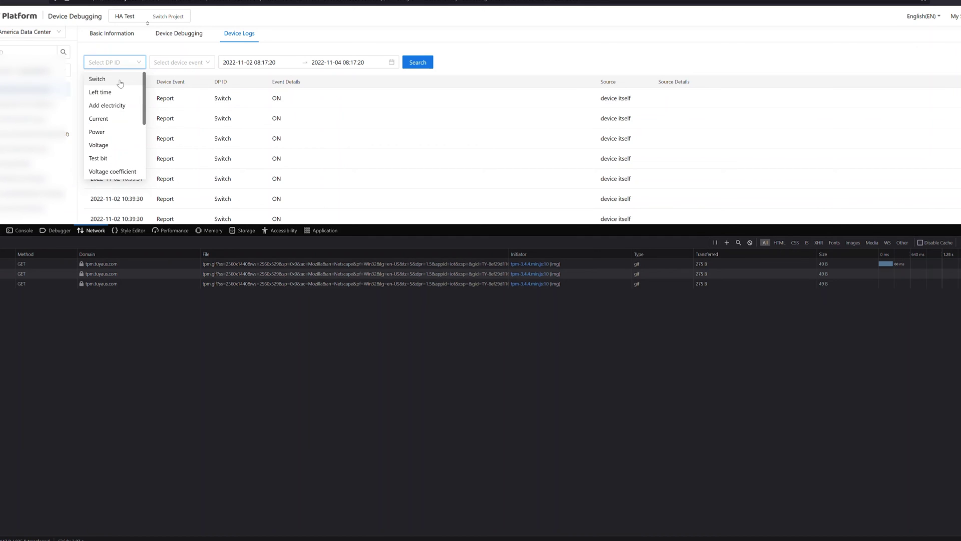
{"action": "left_click", "coordinate": [97, 79]}
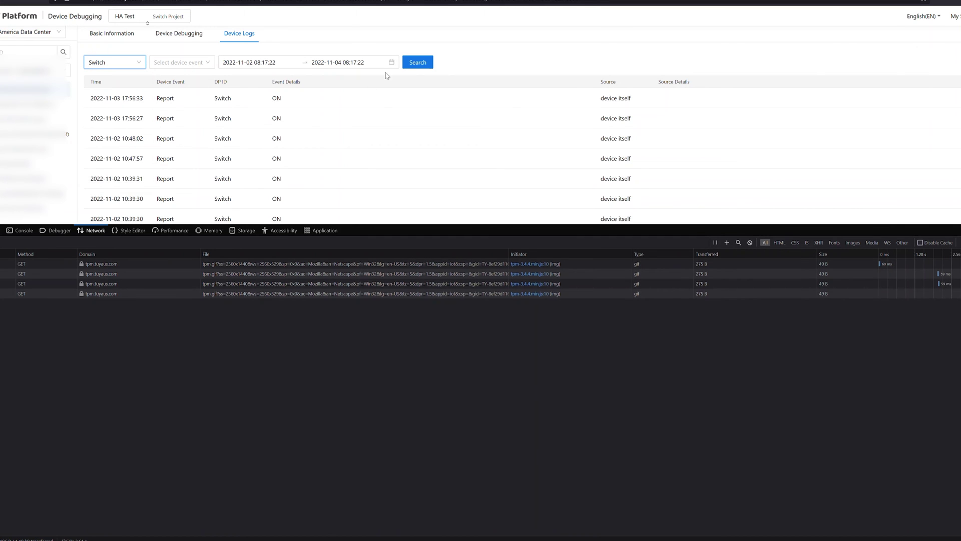
{"action": "left_click", "coordinate": [418, 62]}
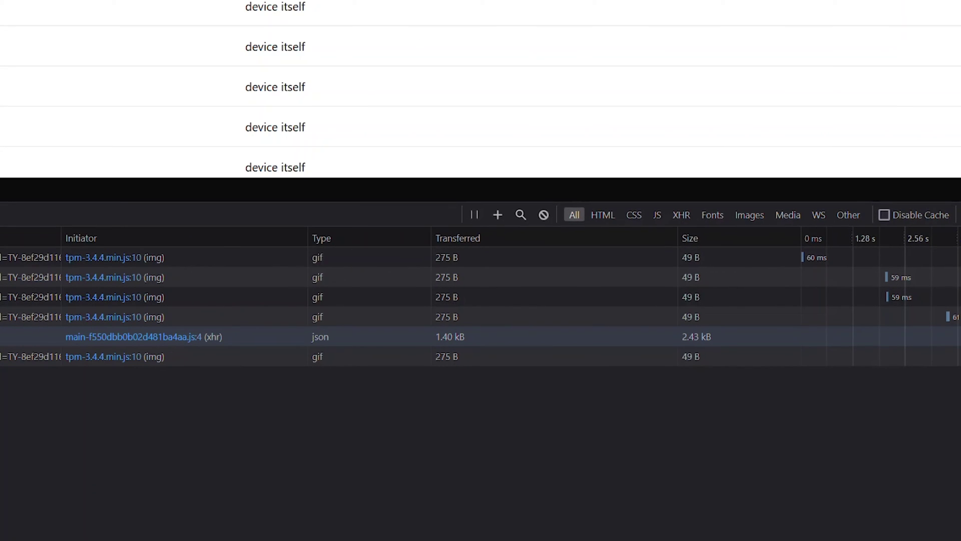
{"action": "left_click", "coordinate": [100, 338]}
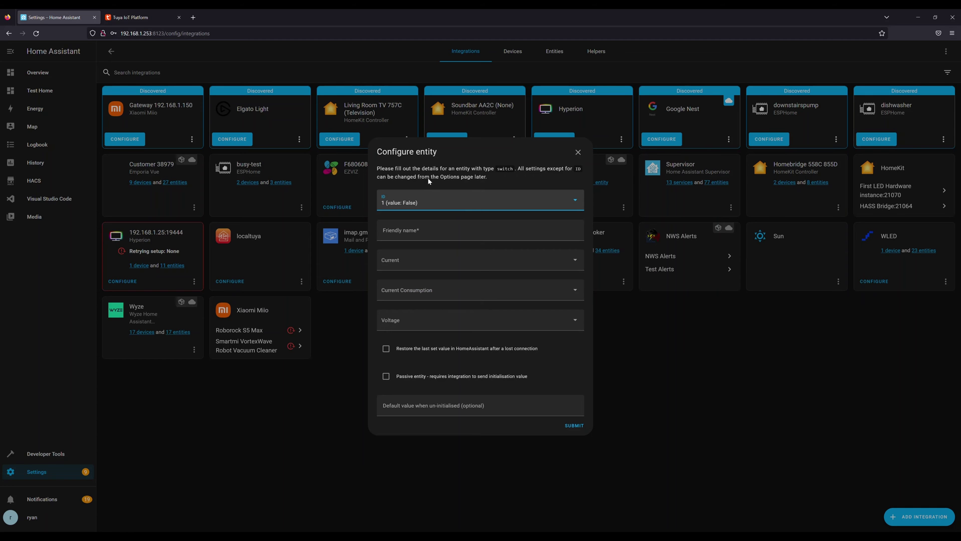
Test the smart plug by switching it on and back off from its Tuya IoT Device Debugging page.
{"action": "left_click", "coordinate": [130, 17]}
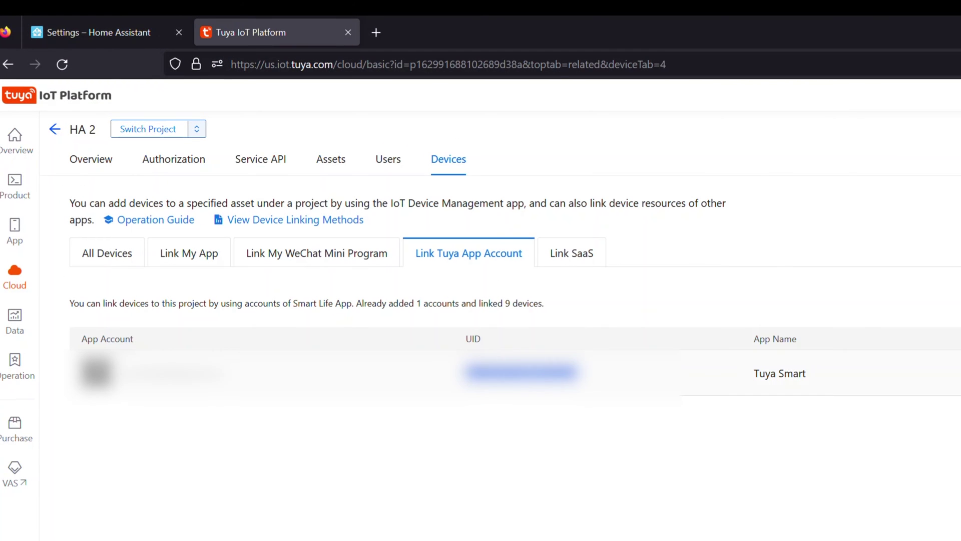
{"action": "left_click", "coordinate": [102, 253]}
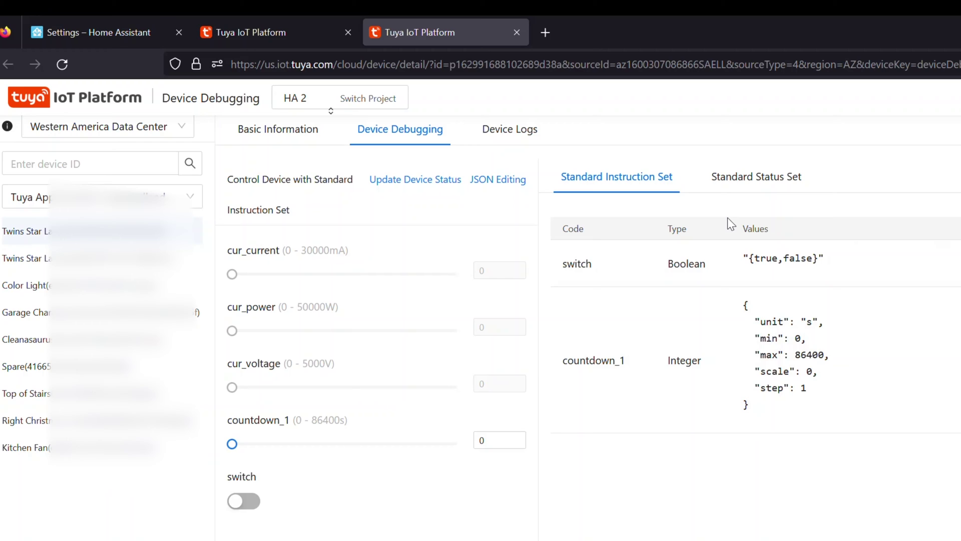
{"action": "left_click", "coordinate": [242, 505]}
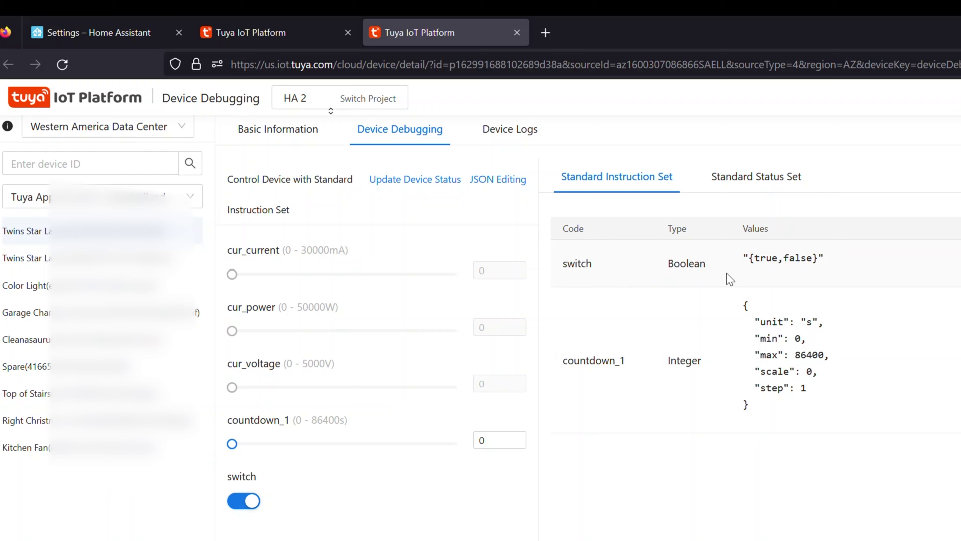
{"action": "left_click", "coordinate": [241, 503]}
{"action": "left_click", "coordinate": [90, 32]}
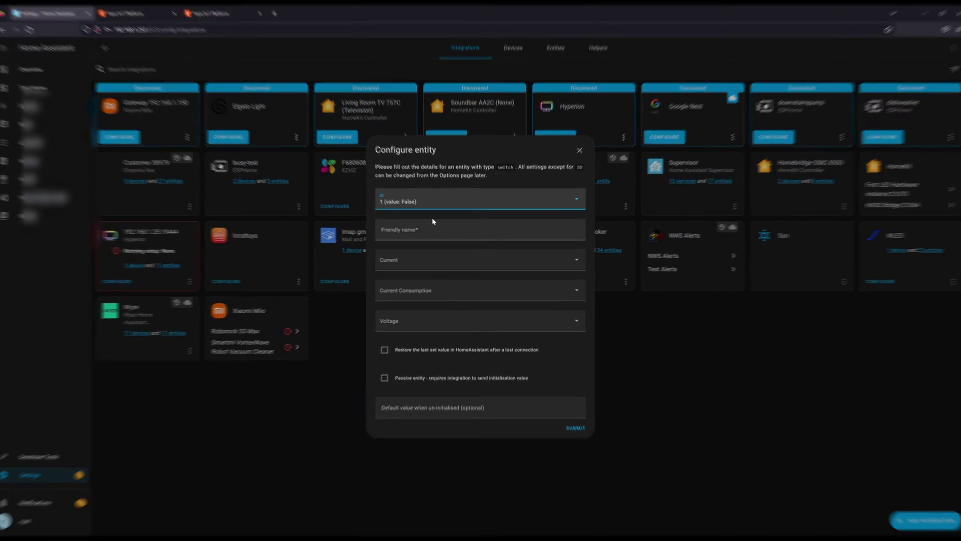
Configure the Twins Star Lamp switch on ID 1 with voltage DP 6, no current DP, and restore last value.
{"action": "left_click", "coordinate": [433, 203]}
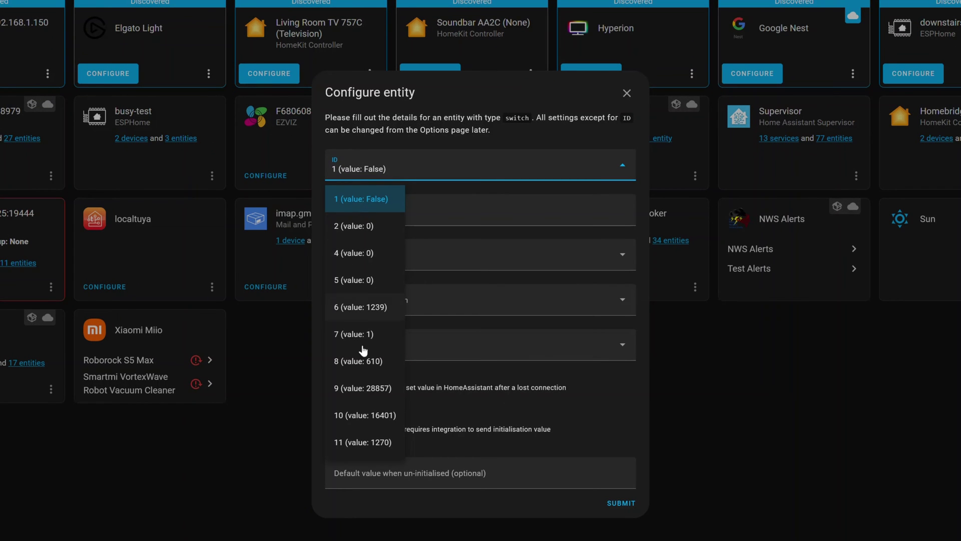
{"action": "left_click", "coordinate": [379, 205]}
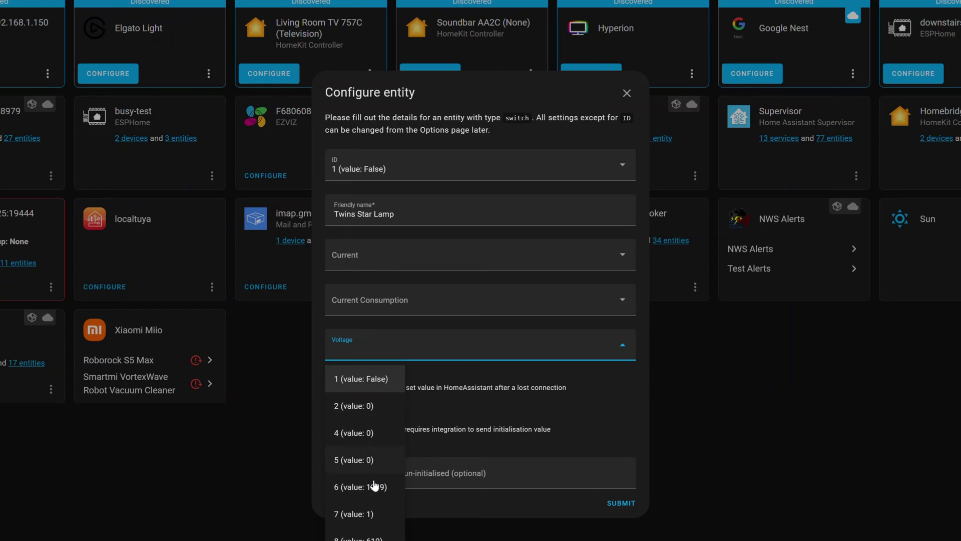
{"action": "left_click", "coordinate": [379, 496]}
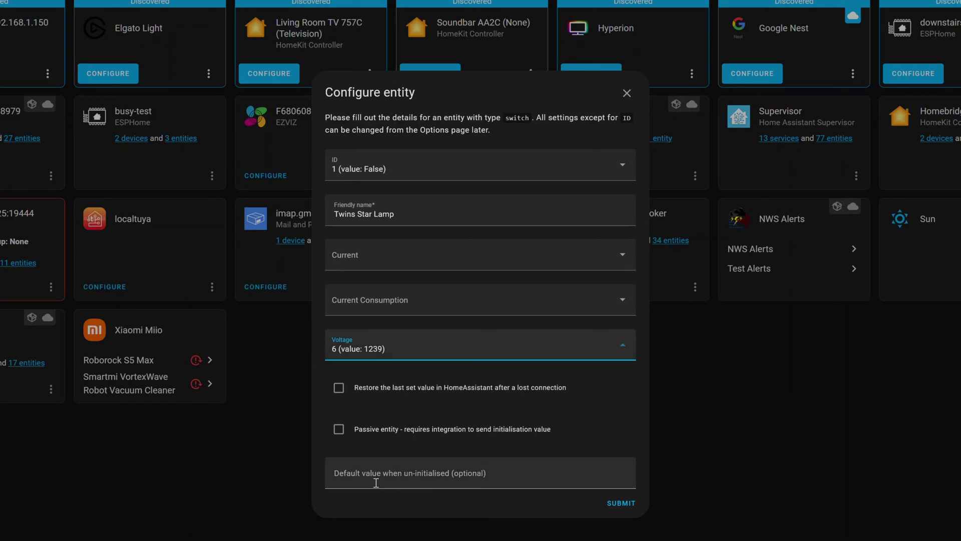
{"action": "left_click", "coordinate": [428, 264]}
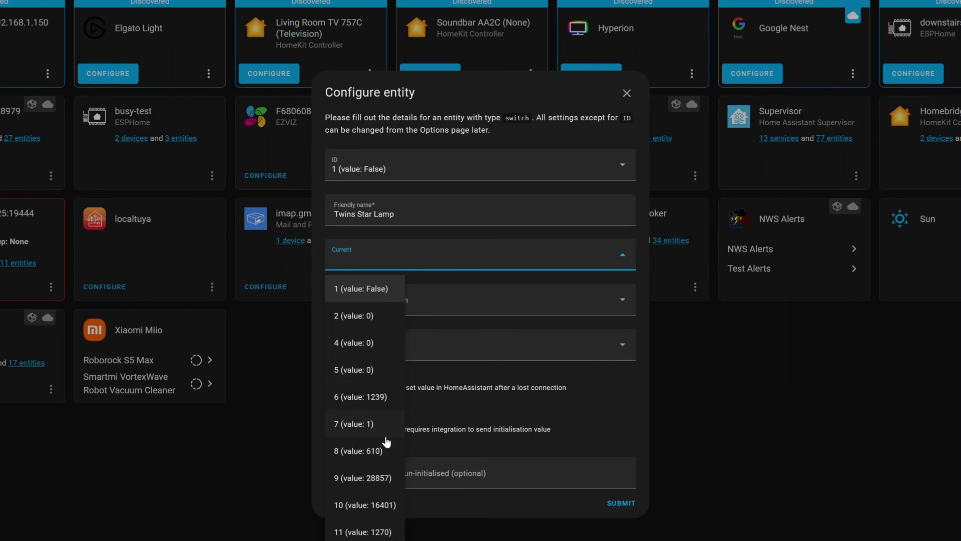
{"action": "left_click", "coordinate": [527, 411]}
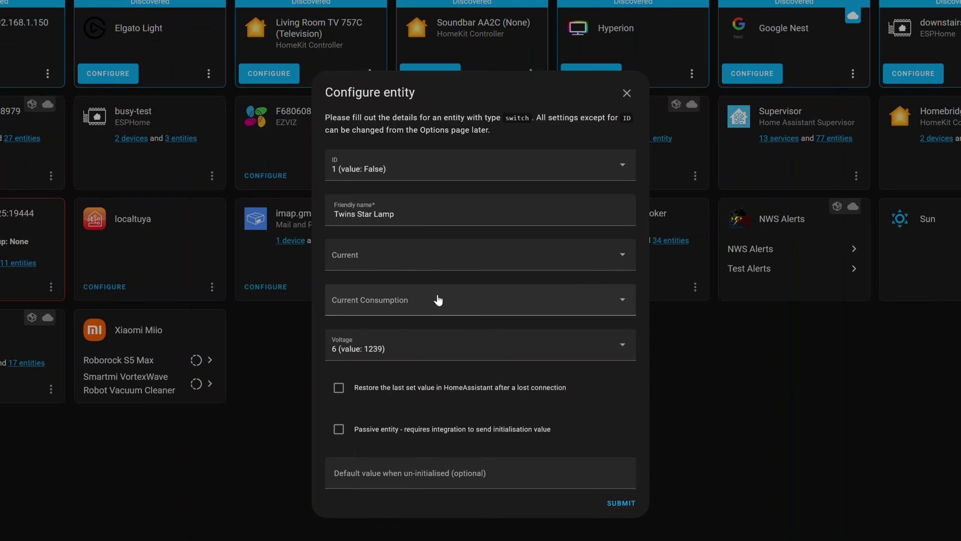
{"action": "left_click", "coordinate": [337, 394]}
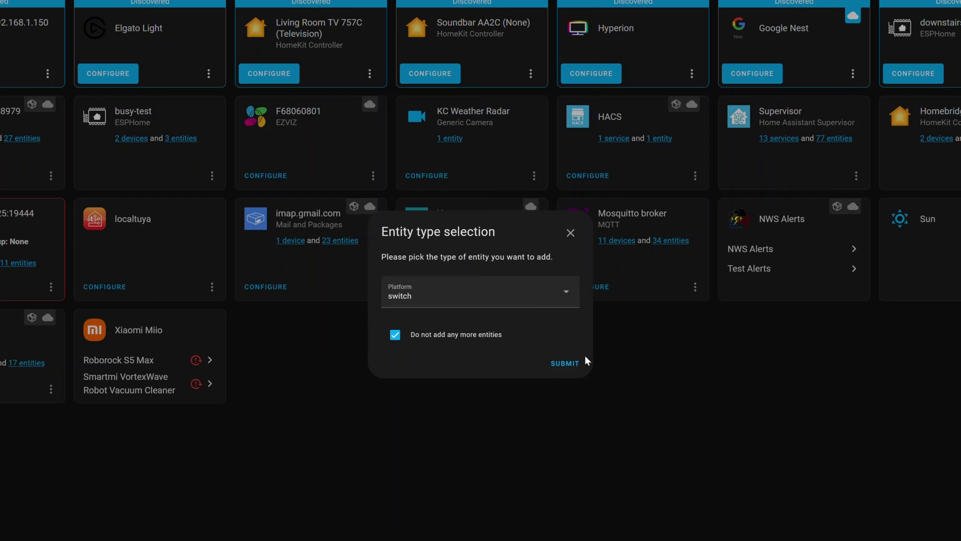
{"action": "left_click", "coordinate": [569, 364]}
Finish adding the lamp and open the Twins Star Lamp entity's details from the localtuya device.
{"action": "left_click", "coordinate": [555, 326]}
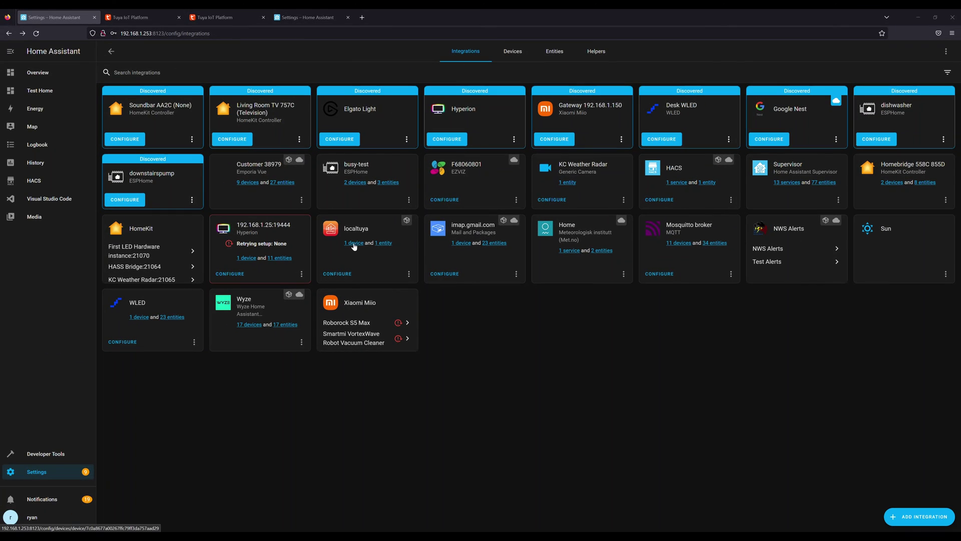
{"action": "left_click", "coordinate": [354, 246]}
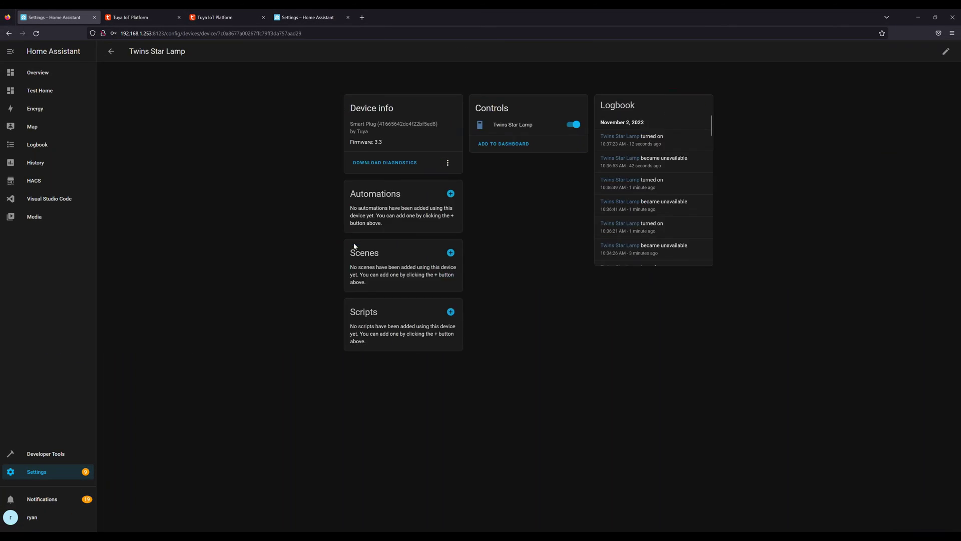
{"action": "left_click", "coordinate": [548, 257]}
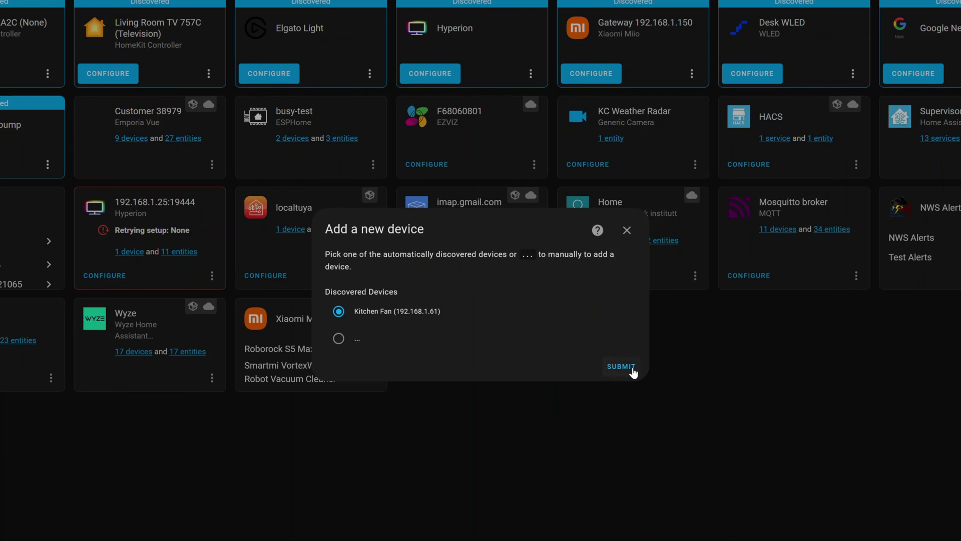
Add the discovered Kitchen Fan with its pre-filled connection details and pick the fan entity type.
{"action": "left_click", "coordinate": [631, 369]}
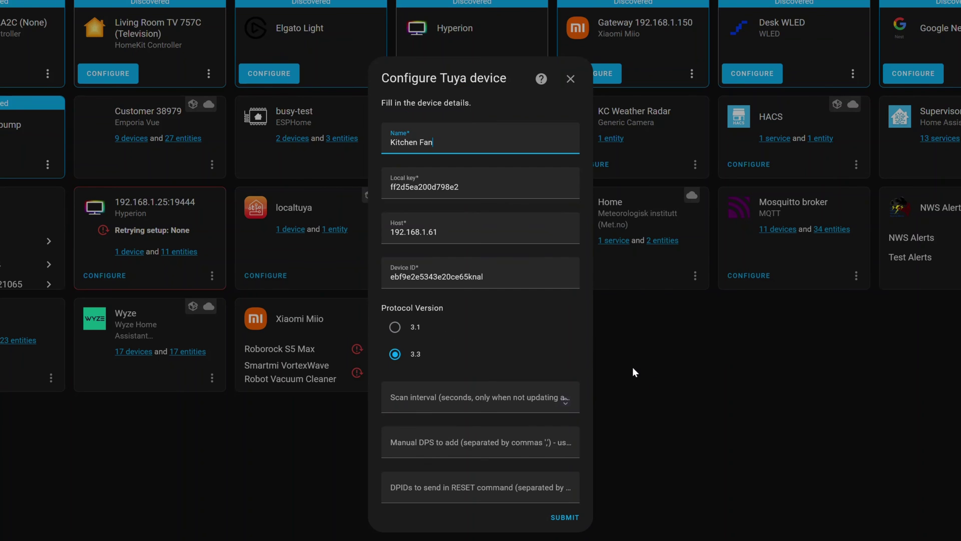
{"action": "left_click", "coordinate": [566, 517]}
{"action": "left_click", "coordinate": [444, 312]}
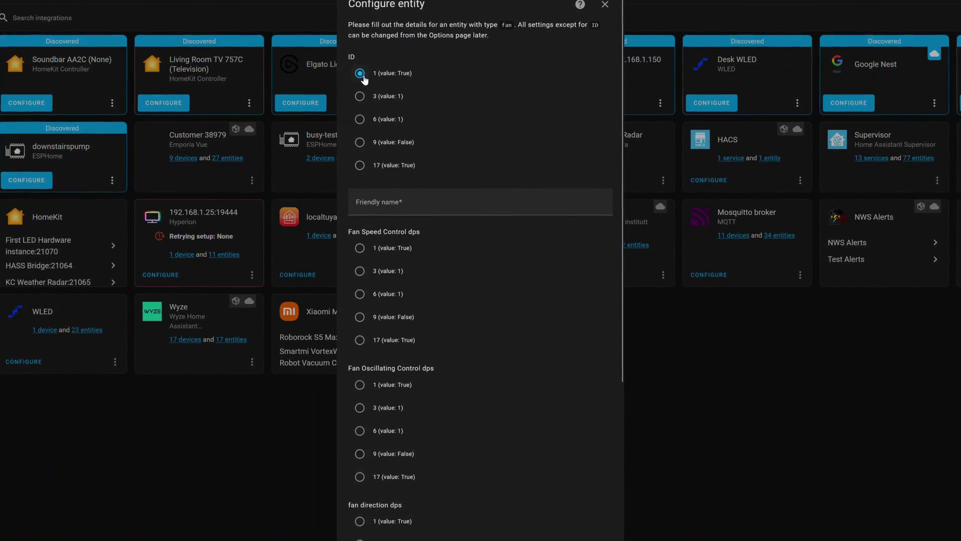
Name the fan entity 'Kitchen Table Fan' with speed control on DP 3 and speeds 1–3.
{"action": "left_click", "coordinate": [434, 195]}
{"action": "type", "text": "Kitchen "}
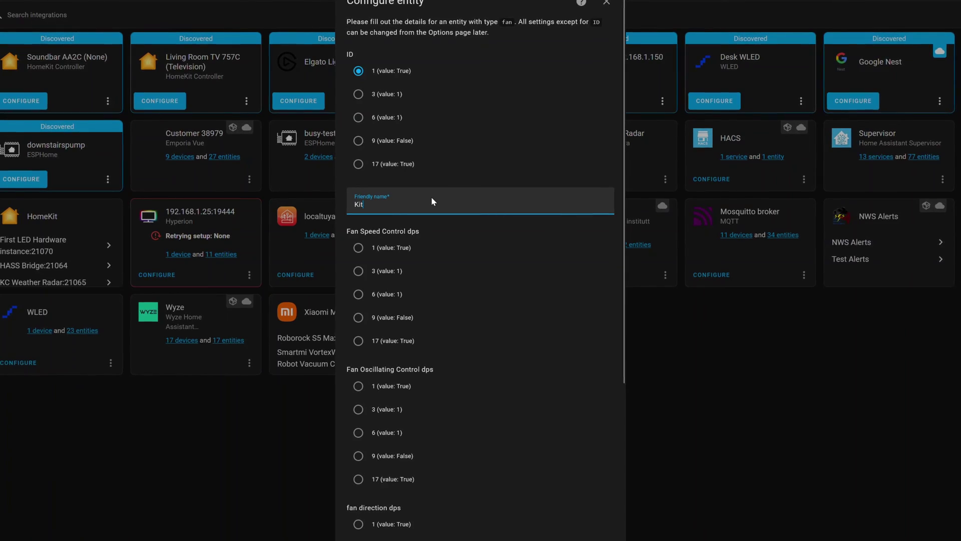
{"action": "type", "text": "Table Fan"}
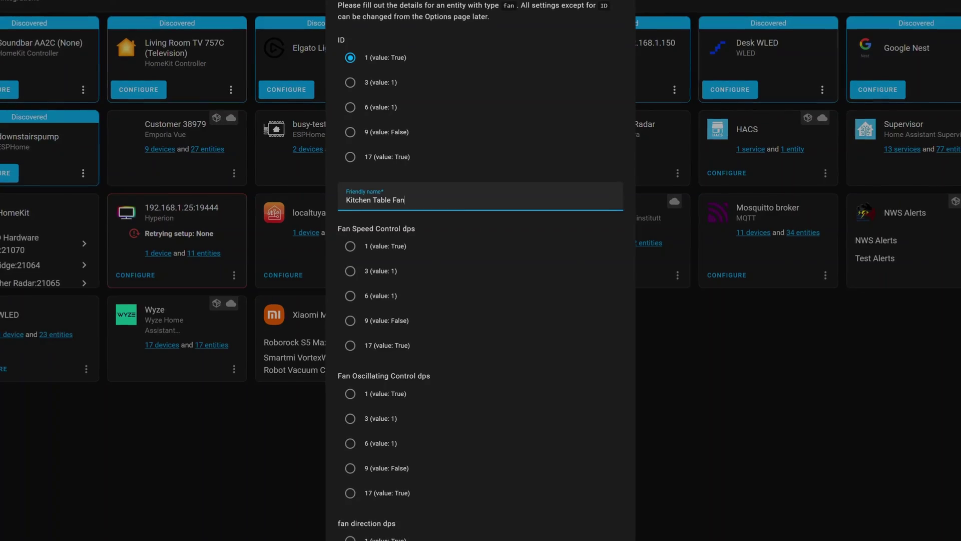
{"action": "left_click", "coordinate": [350, 271]}
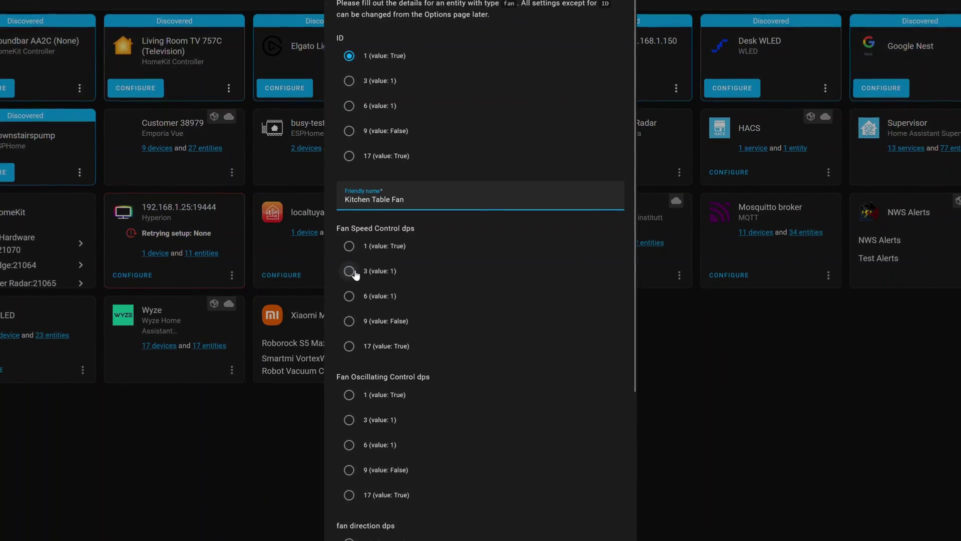
{"action": "scroll", "coordinate": [356, 277], "scroll_direction": "down", "scroll_amount": 7}
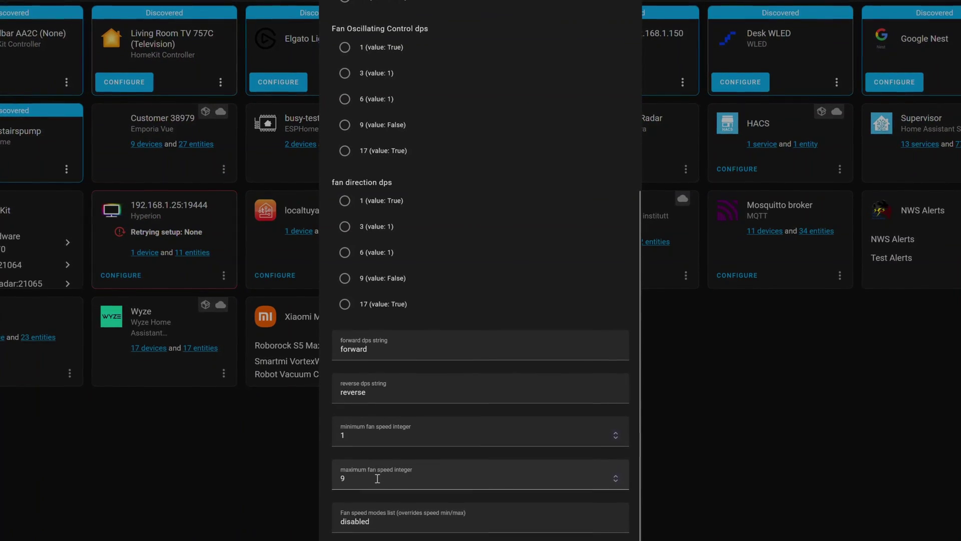
{"action": "double_click", "coordinate": [343, 476]}
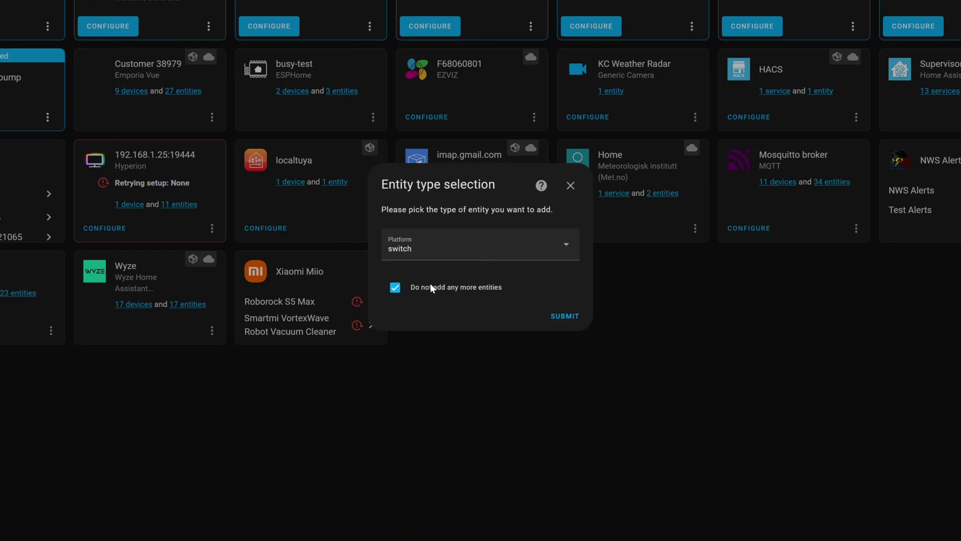
Add a light entity on ID 9 named 'Kitchen Table Light'.
{"action": "left_click", "coordinate": [454, 255]}
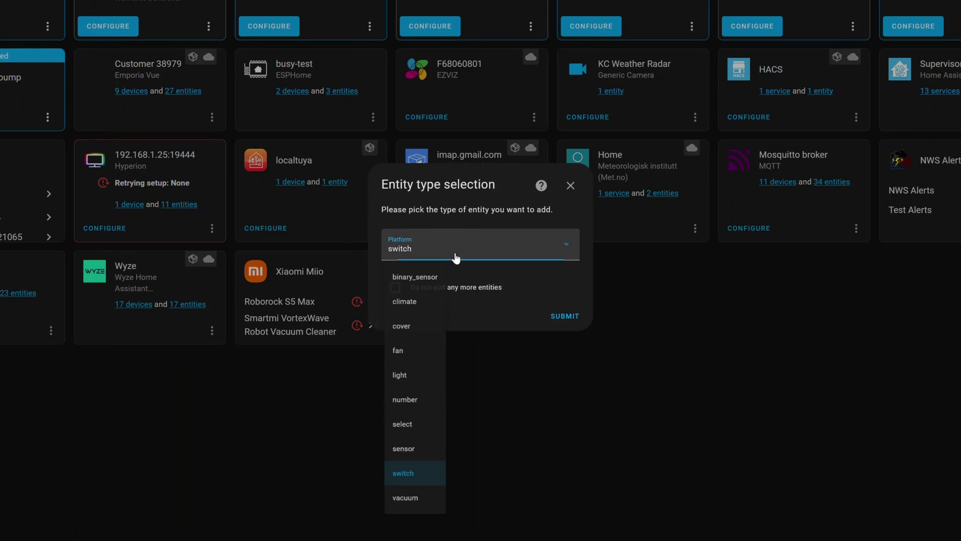
{"action": "left_click", "coordinate": [400, 388]}
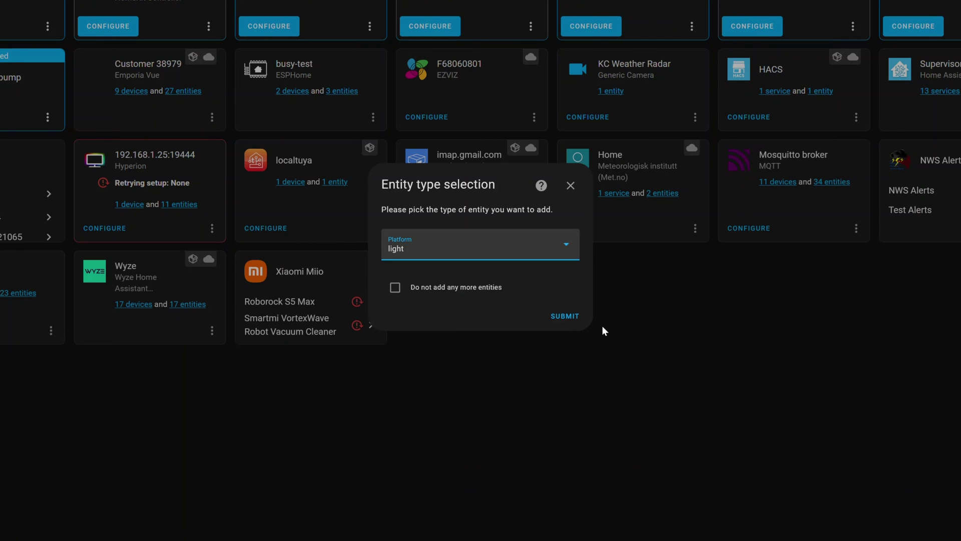
{"action": "left_click", "coordinate": [566, 315]}
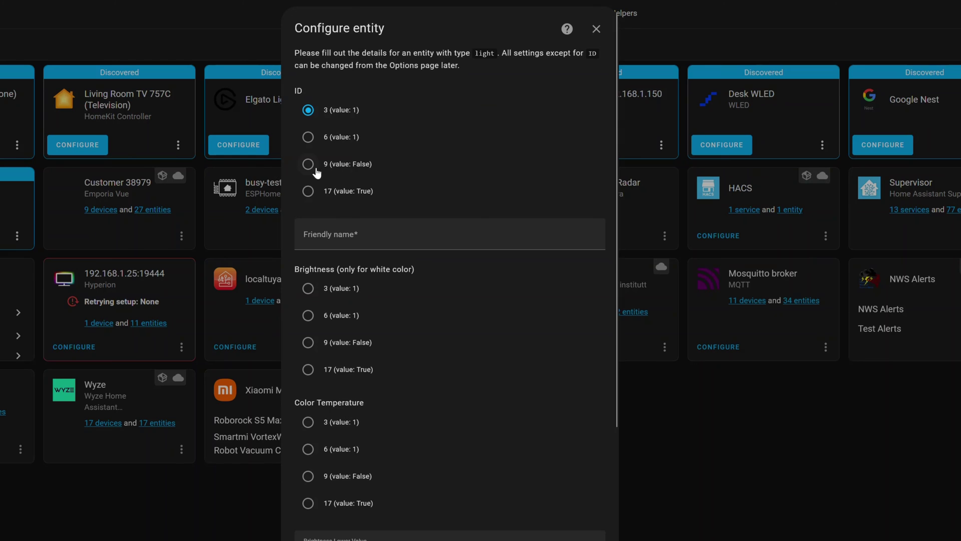
{"action": "left_click", "coordinate": [308, 164]}
{"action": "left_click", "coordinate": [351, 235]}
{"action": "type", "text": "Kitchen Table Light"}
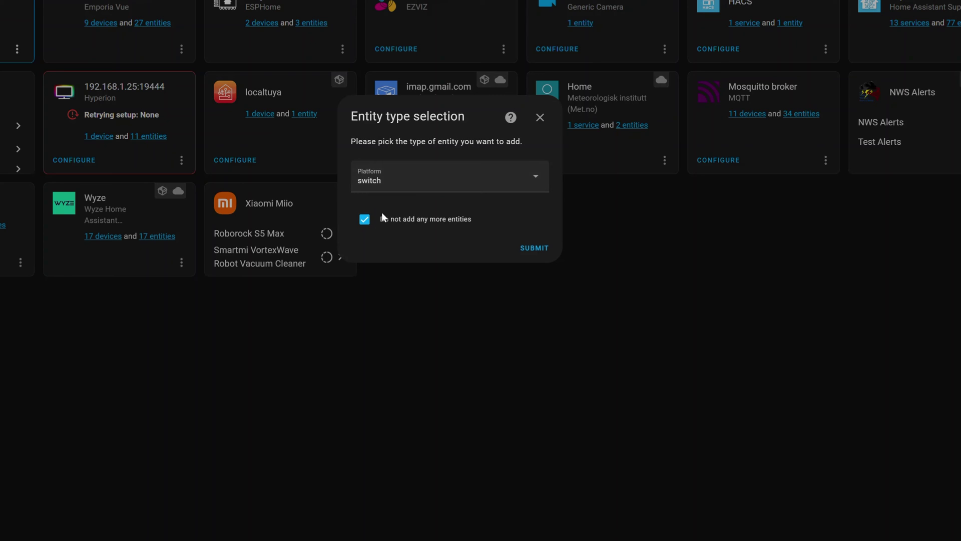
Add a 'Kitchen Fan Beep' switch on ID 17 that restores its last value, and finish the device.
{"action": "left_click", "coordinate": [364, 221]}
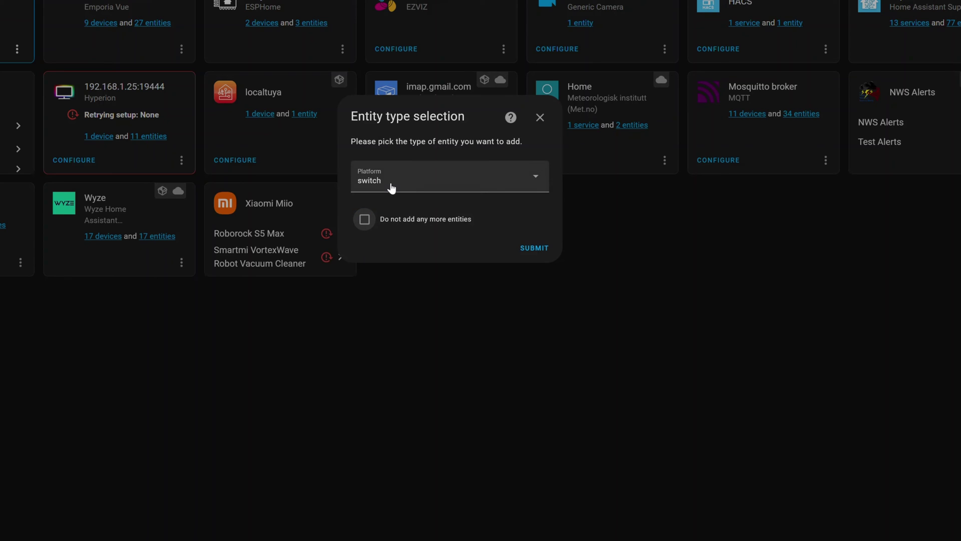
{"action": "left_click", "coordinate": [523, 249]}
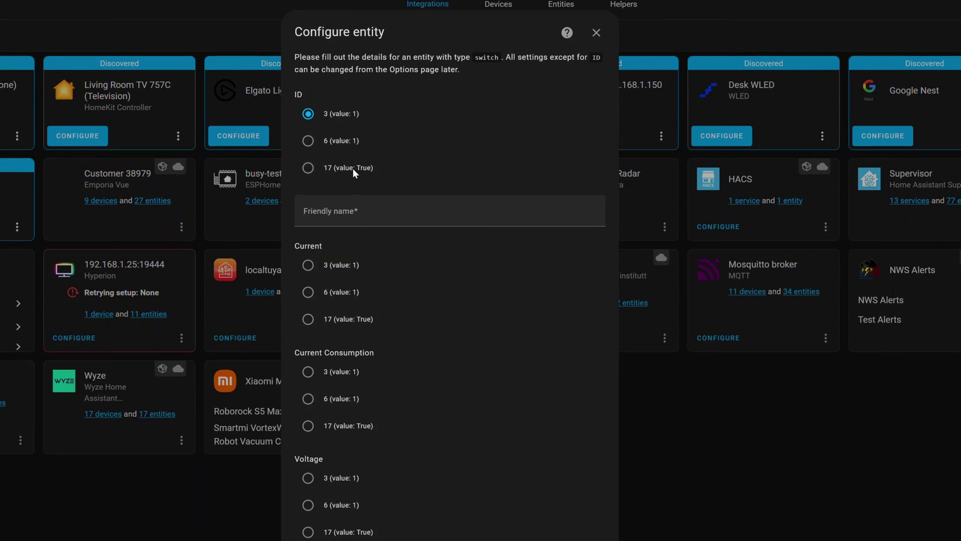
{"action": "left_click", "coordinate": [327, 168]}
{"action": "left_click", "coordinate": [328, 210]}
{"action": "type", "text": "Kitchen Fan Beep"}
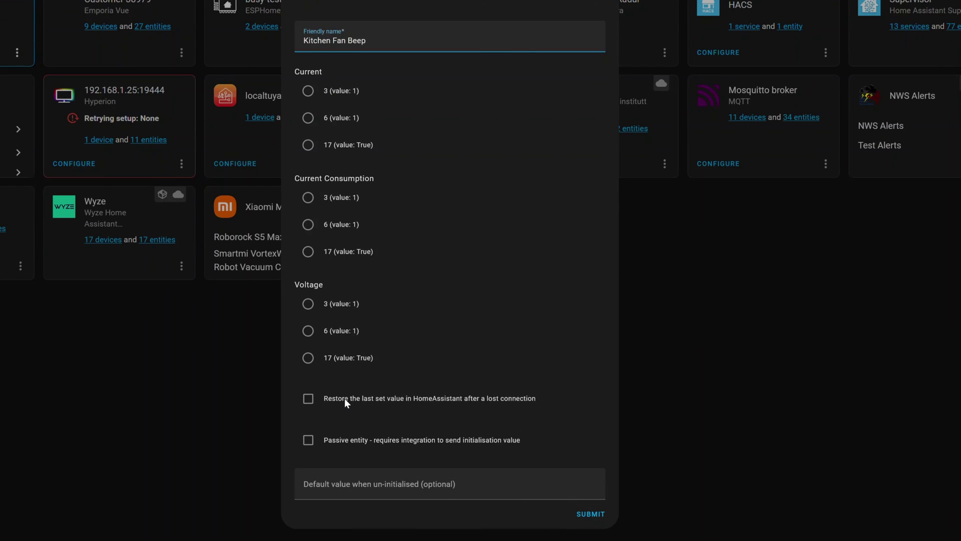
{"action": "left_click", "coordinate": [344, 398]}
{"action": "left_click", "coordinate": [576, 514]}
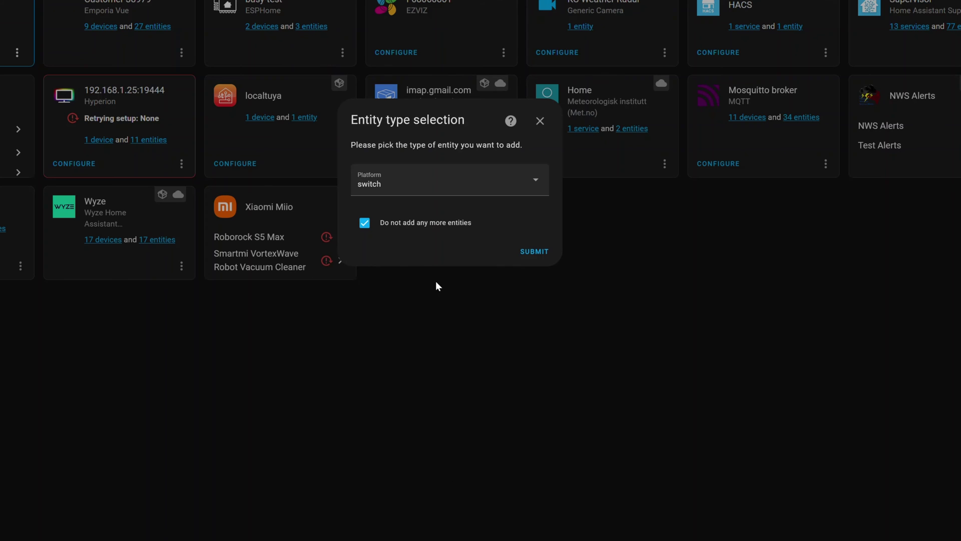
{"action": "left_click", "coordinate": [524, 252]}
Open the Kitchen Fan device page from localtuya's list of 2 devices.
{"action": "left_click", "coordinate": [535, 211]}
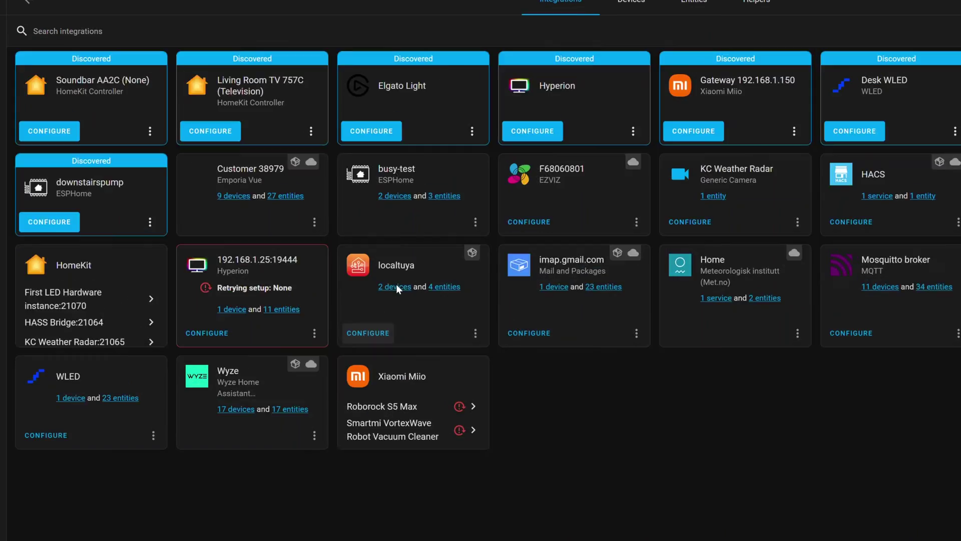
{"action": "left_click", "coordinate": [262, 118]}
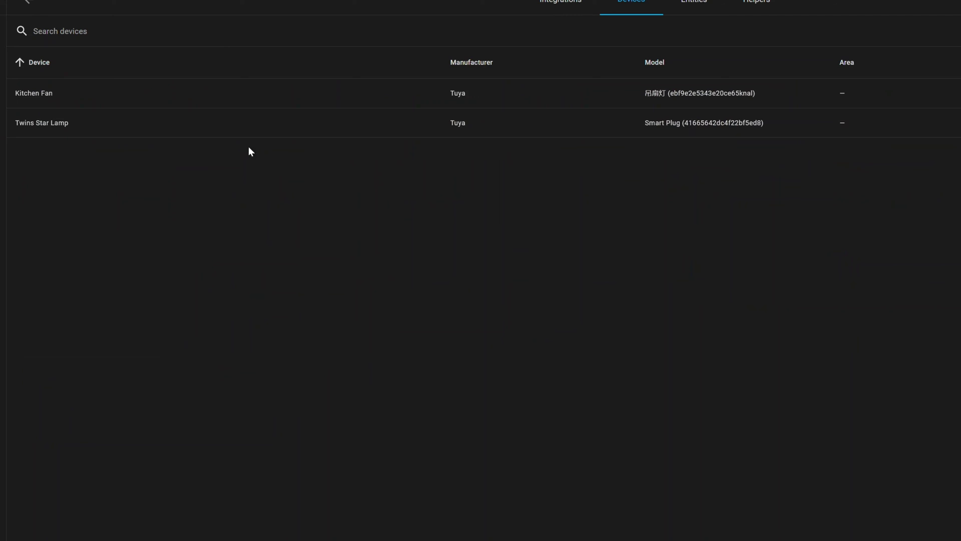
{"action": "left_click", "coordinate": [111, 104]}
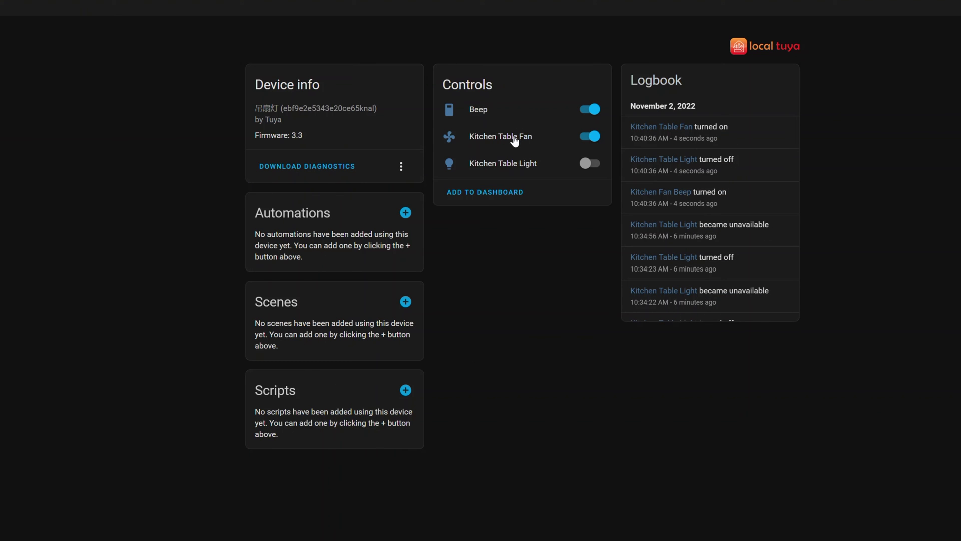
Toggle the Kitchen Fan's Beep switch off and on twice and view the Kitchen Table Fan details.
{"action": "left_click", "coordinate": [589, 112]}
{"action": "left_click", "coordinate": [589, 112]}
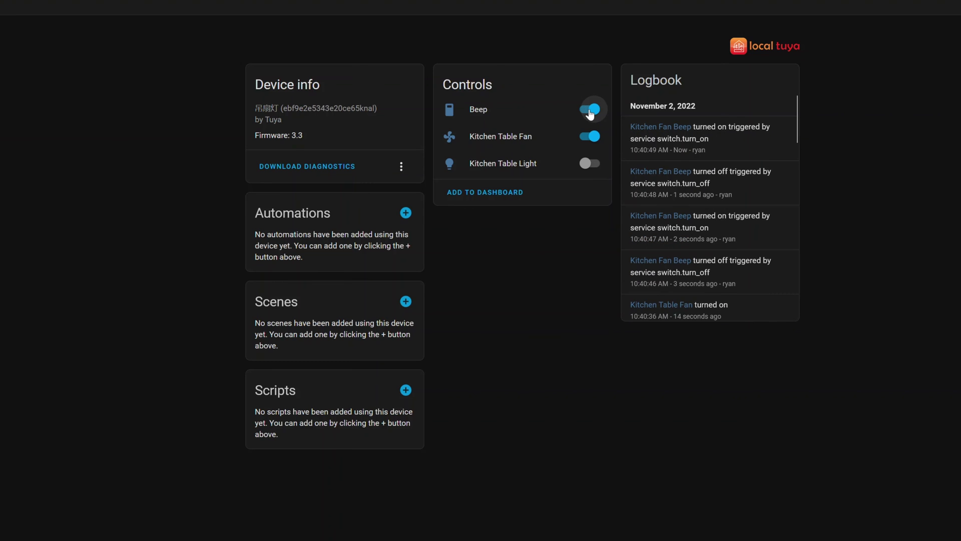
{"action": "left_click", "coordinate": [591, 112]}
{"action": "left_click", "coordinate": [591, 112]}
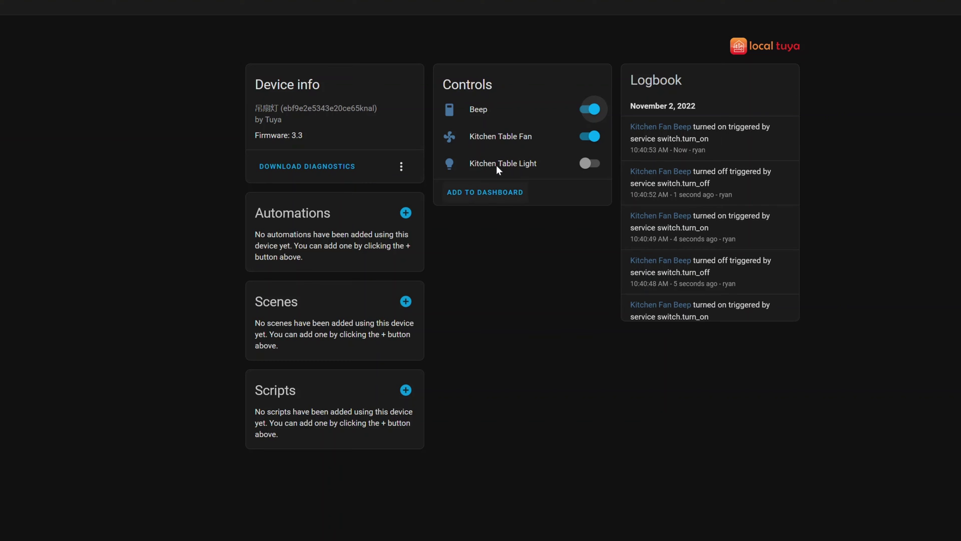
{"action": "left_click", "coordinate": [507, 143]}
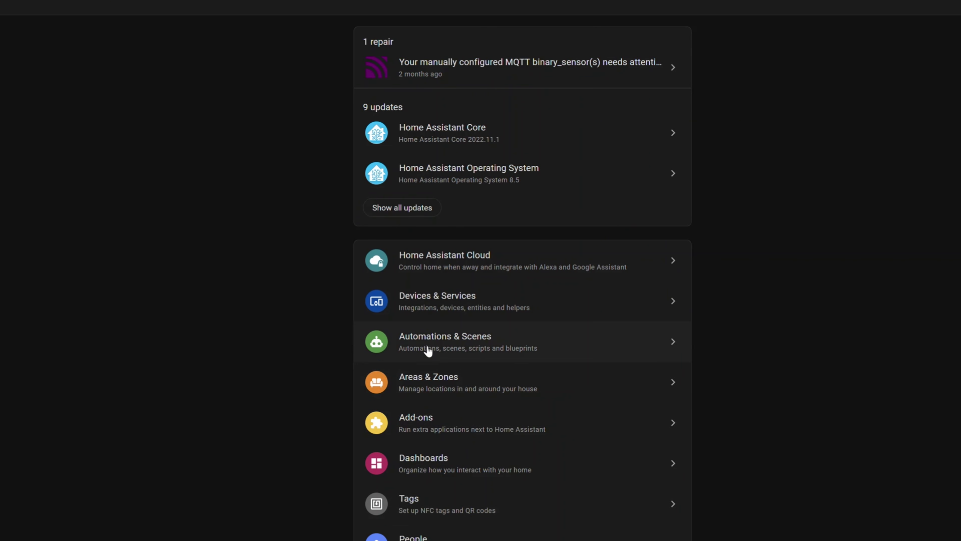
Review the Kitchen Fan's LocalTuya settings and fan entity via Edit a device, then close without saving.
{"action": "left_click", "coordinate": [439, 314]}
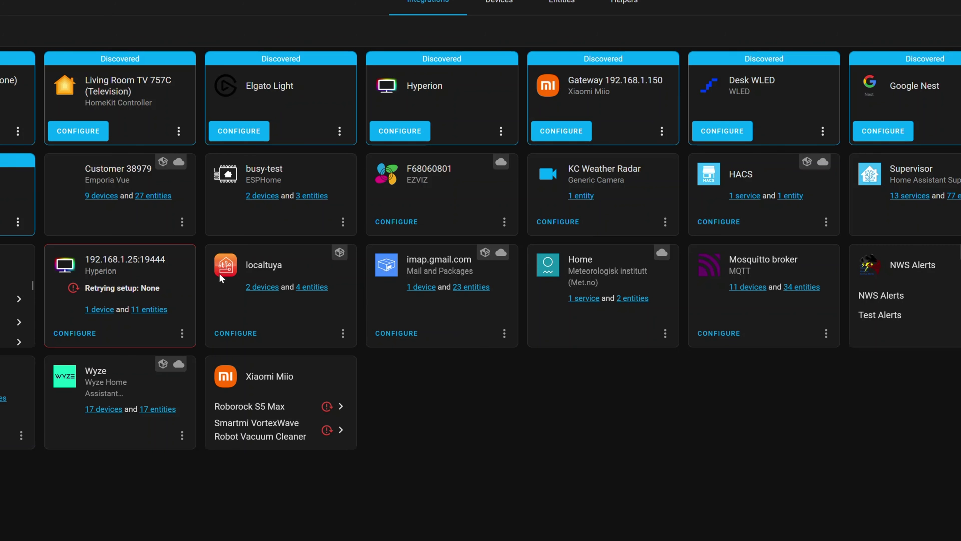
{"action": "left_click", "coordinate": [236, 333]}
{"action": "left_click", "coordinate": [365, 369]}
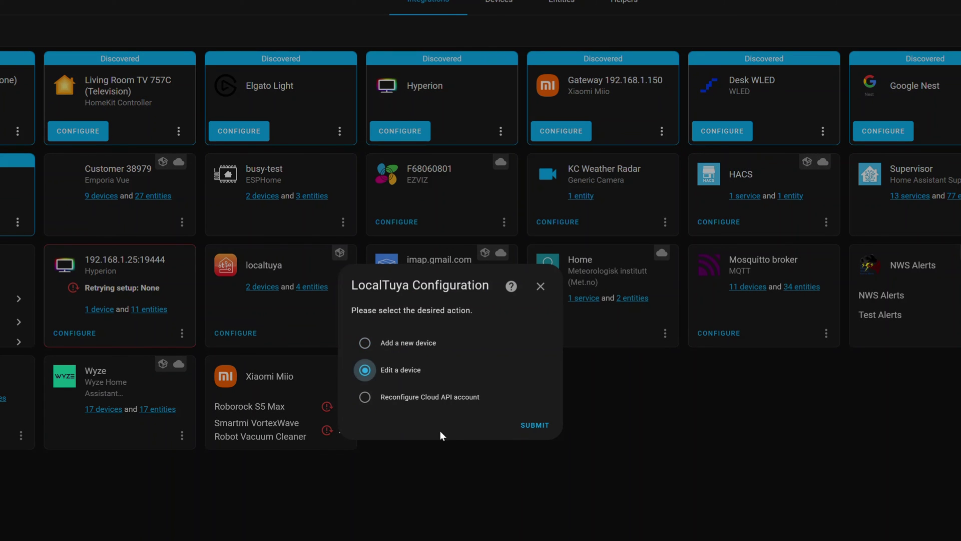
{"action": "left_click", "coordinate": [520, 423]}
{"action": "left_click", "coordinate": [365, 389]}
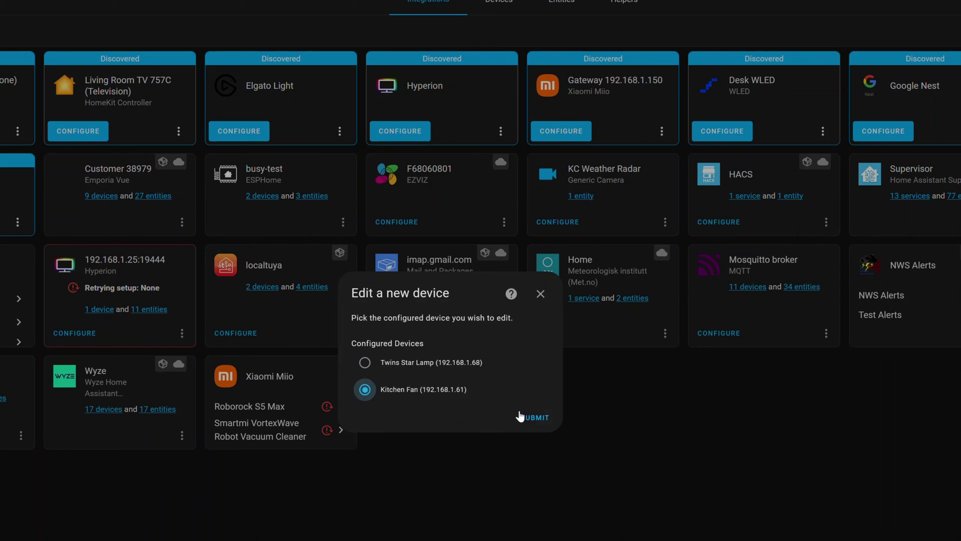
{"action": "left_click", "coordinate": [530, 420]}
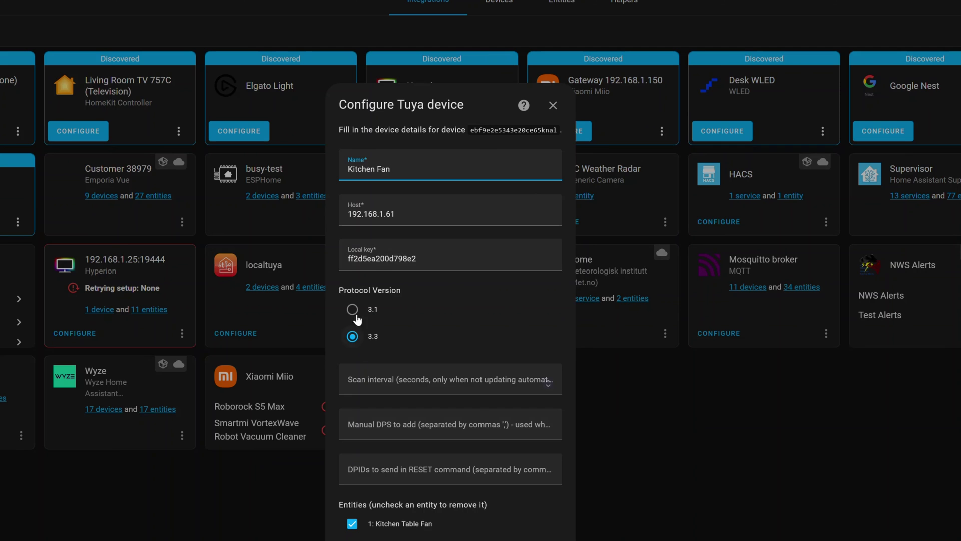
{"action": "scroll", "coordinate": [551, 529], "scroll_direction": "down", "scroll_amount": 2}
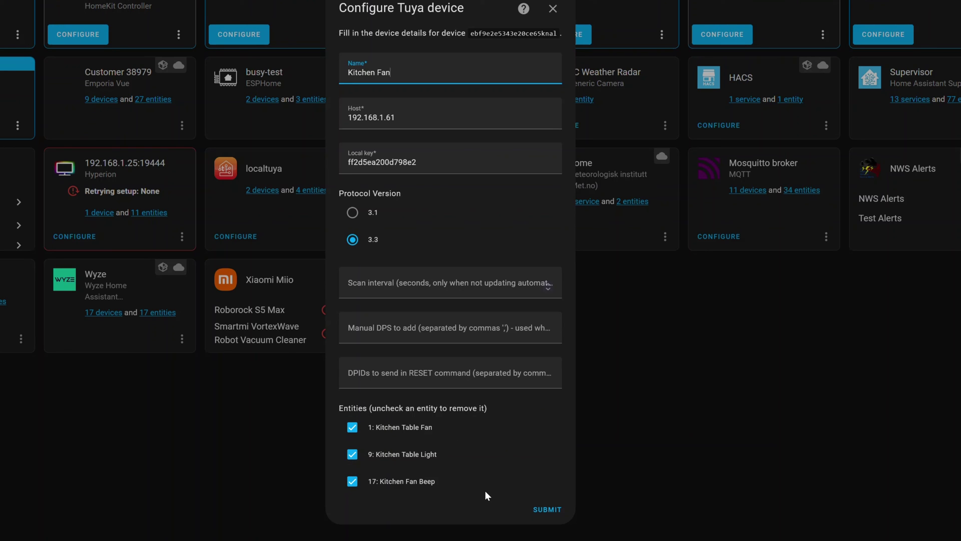
{"action": "left_click", "coordinate": [541, 509]}
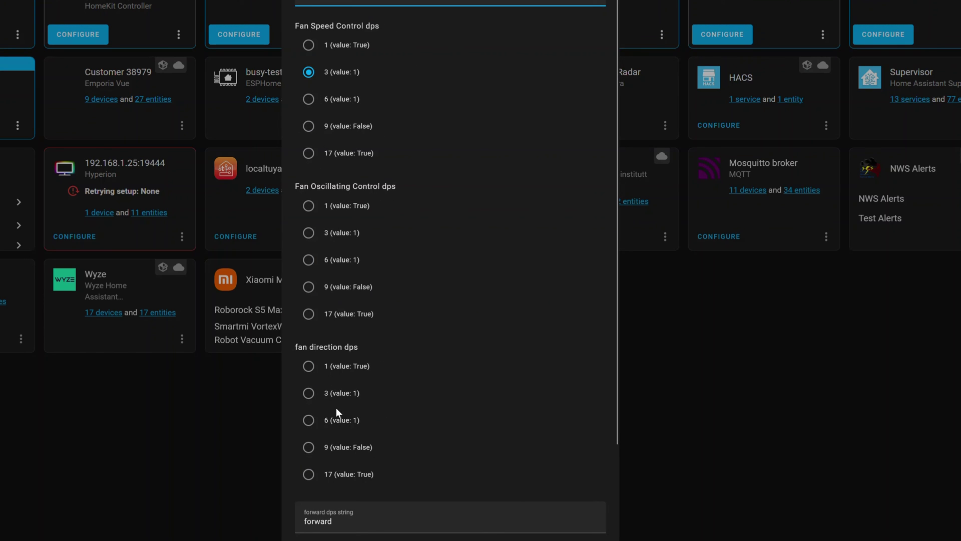
{"action": "key", "text": "Escape"}
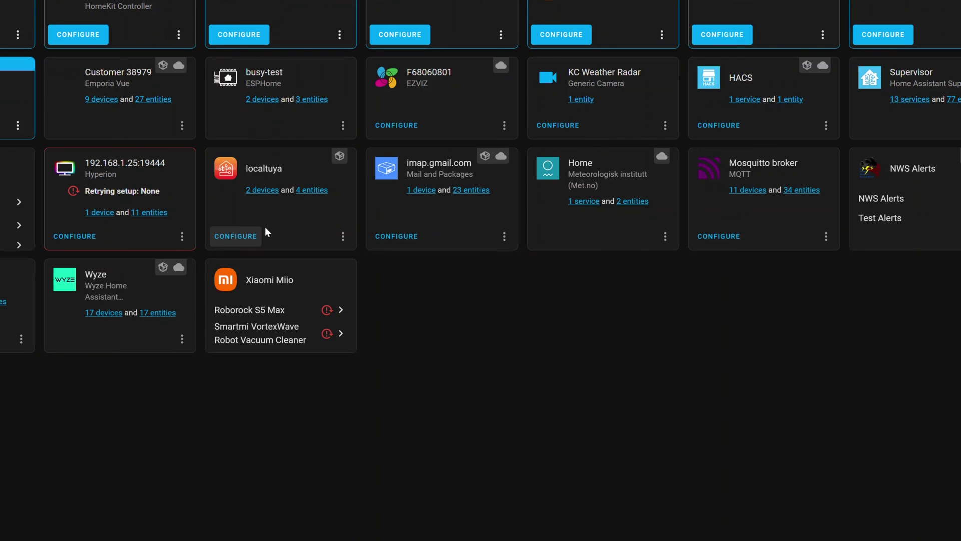